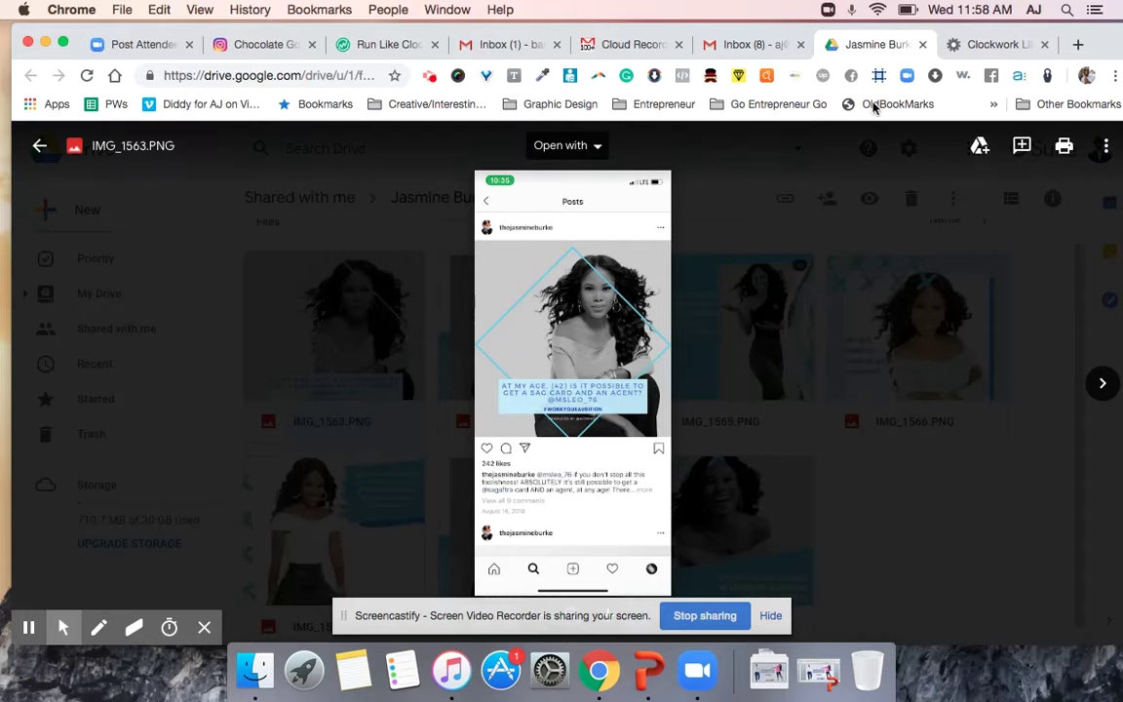
Switch from the IMG_1563.PNG Drive preview to the Clockwork LIFE thank-you page.
click(1001, 48)
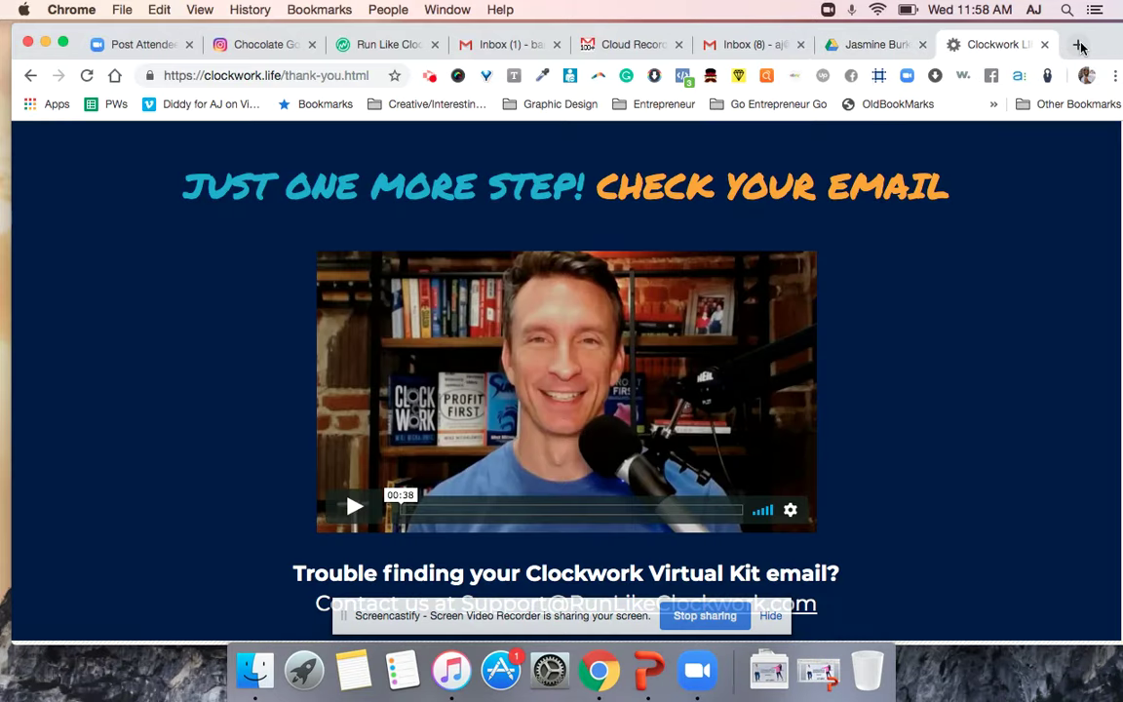
Load canva.com in a new tab, browse All your designs, and preview the IG design.
click(1080, 45)
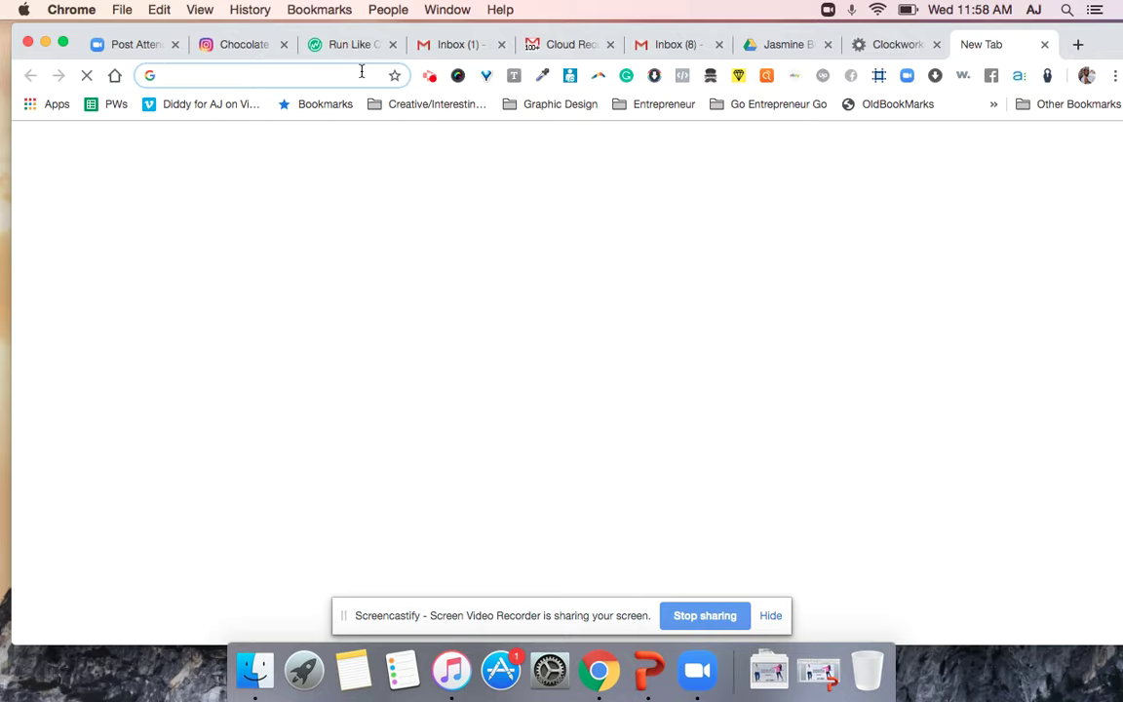
text(canva)
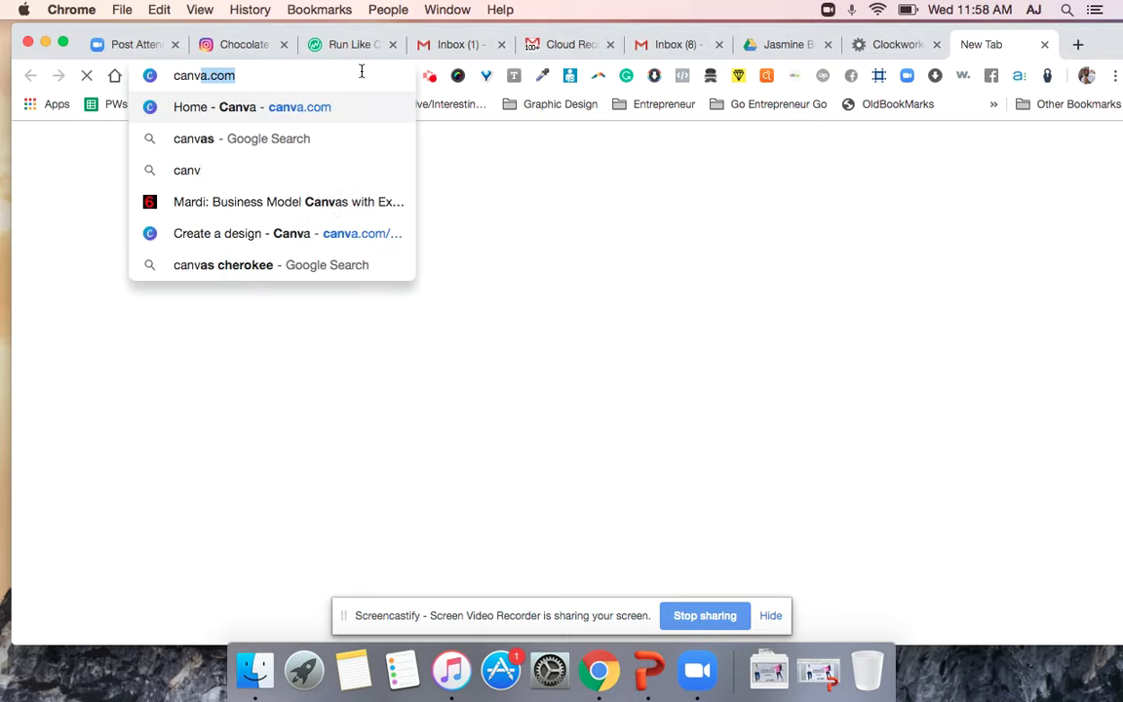
key(Return)
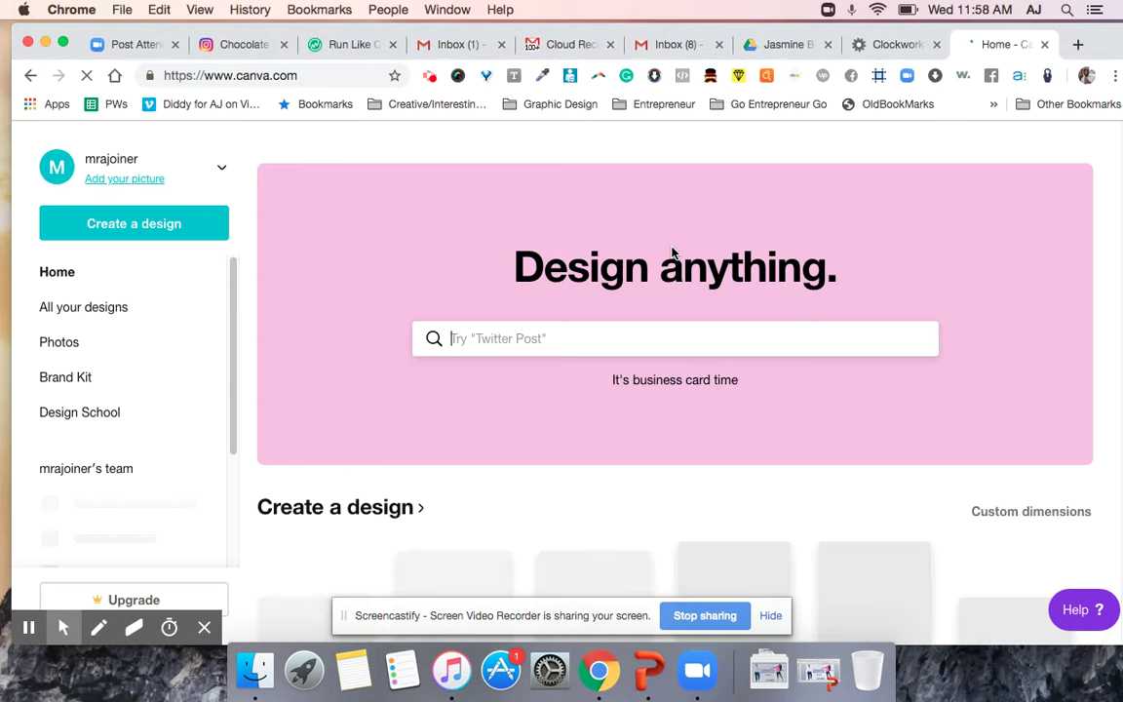
click(95, 310)
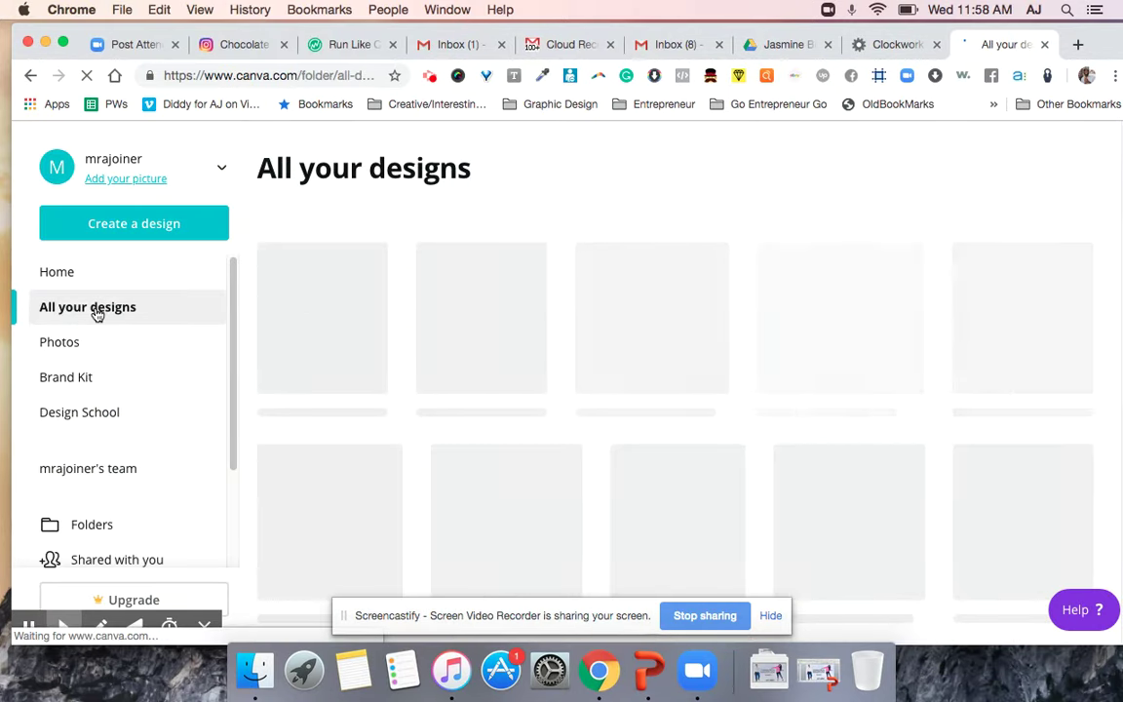
scroll(470, 333, down, 3)
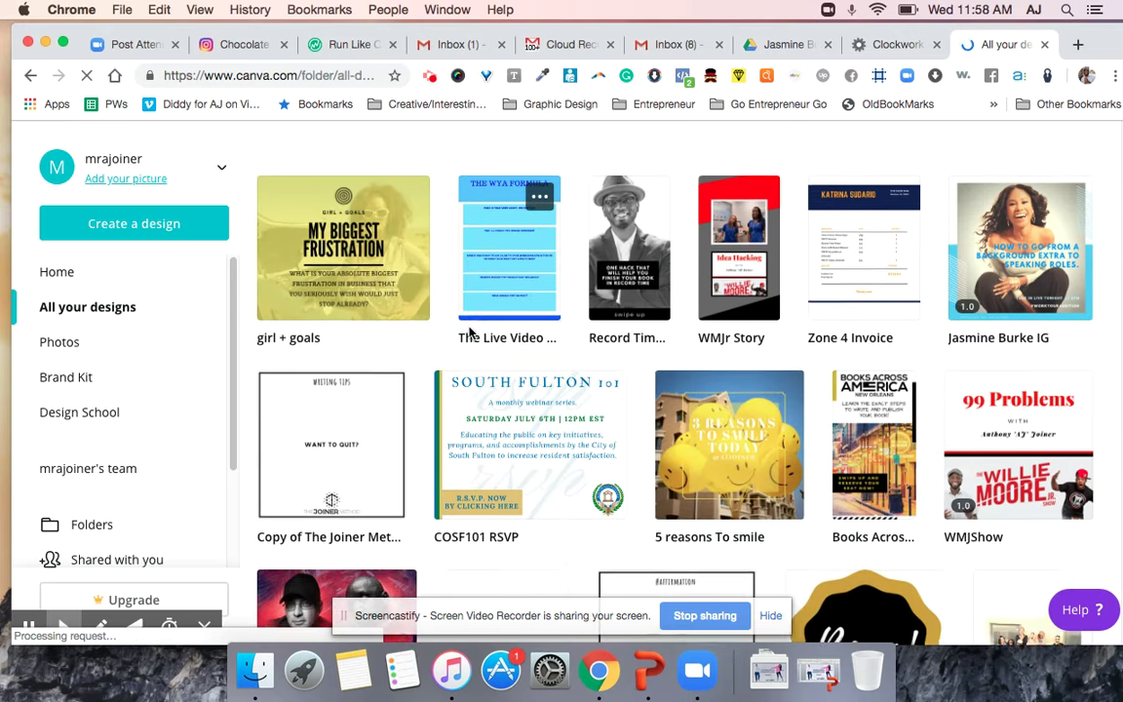
scroll(469, 333, up, 3)
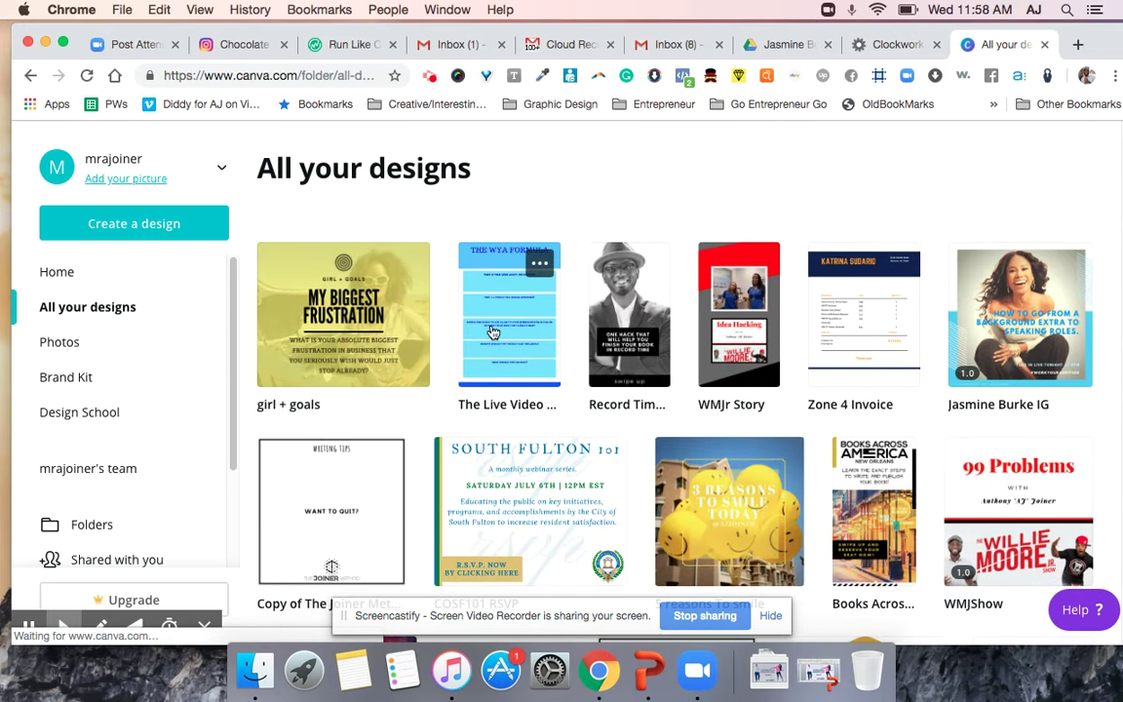
click(1026, 281)
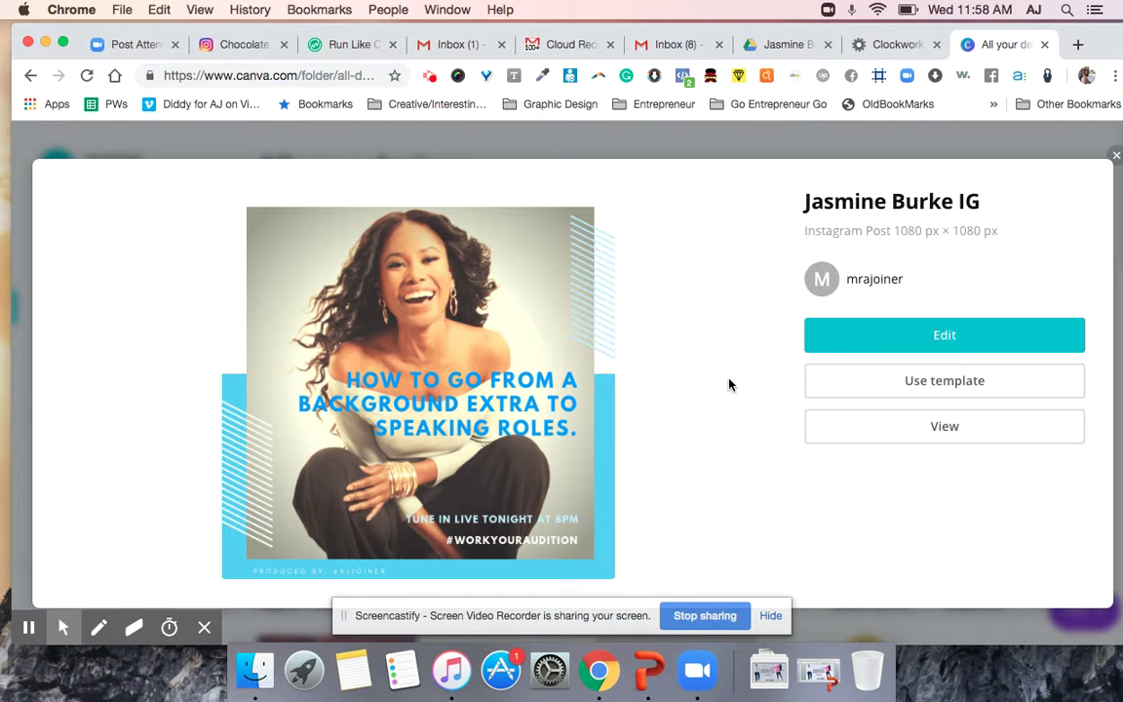
Open the IG Instagram post in the Canva editor from its loading tab.
click(938, 334)
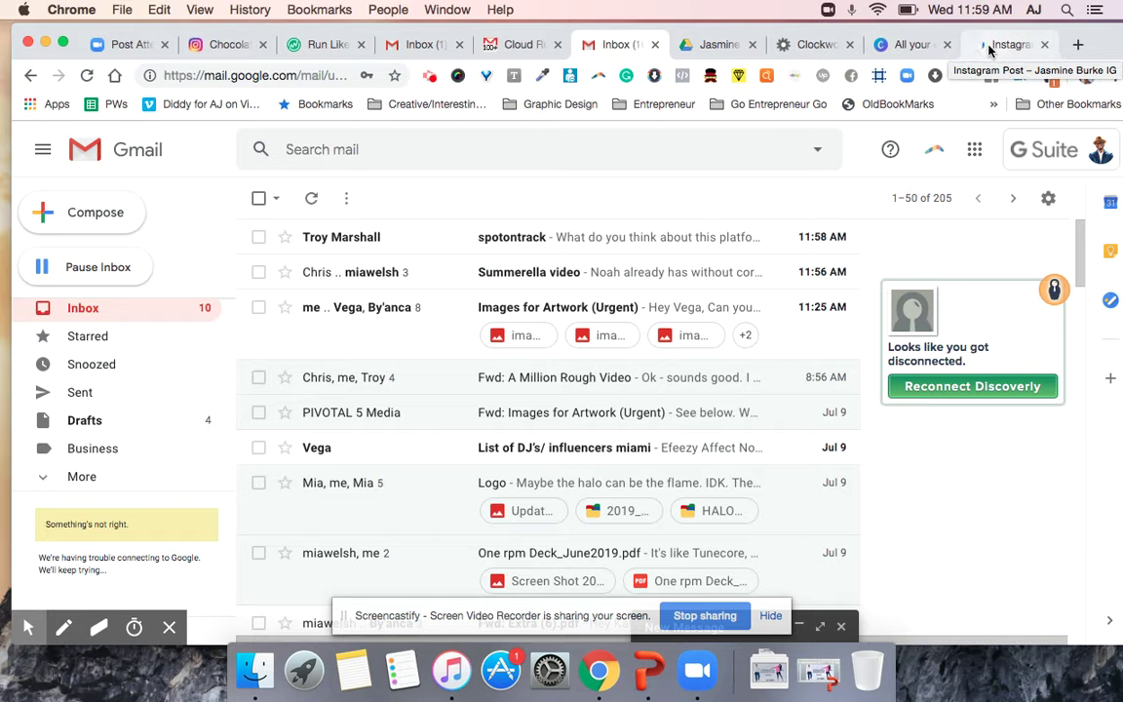
click(908, 45)
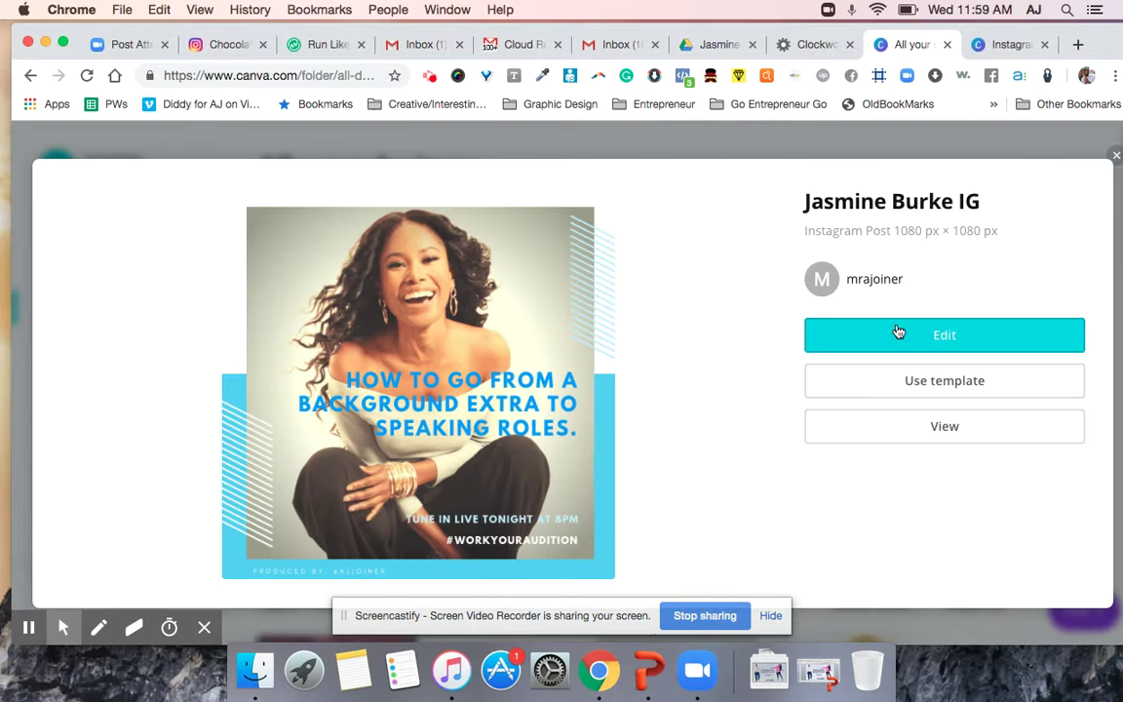
click(997, 44)
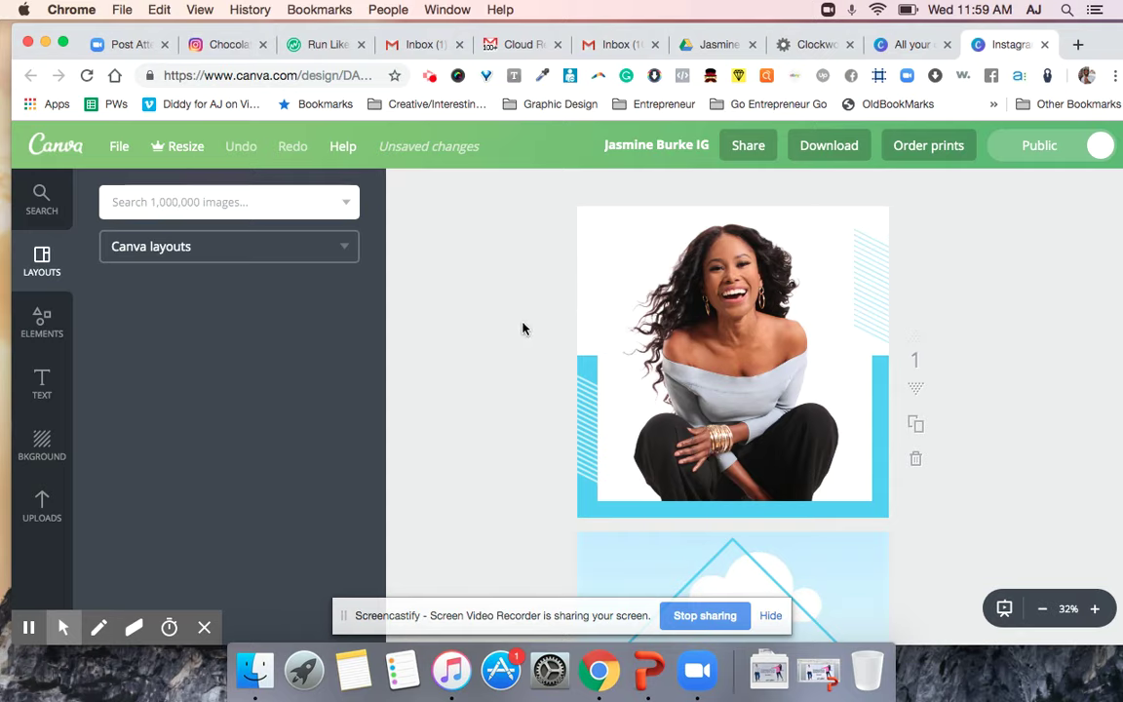
scroll(523, 327, down, 2)
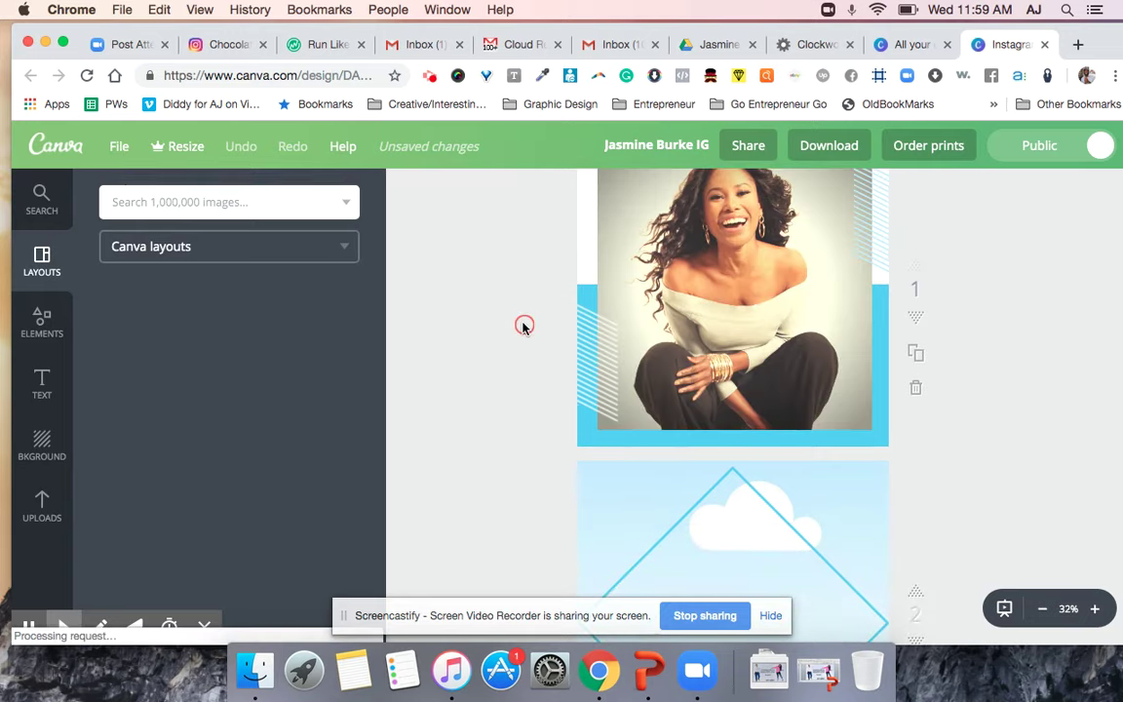
scroll(523, 327, down, 3)
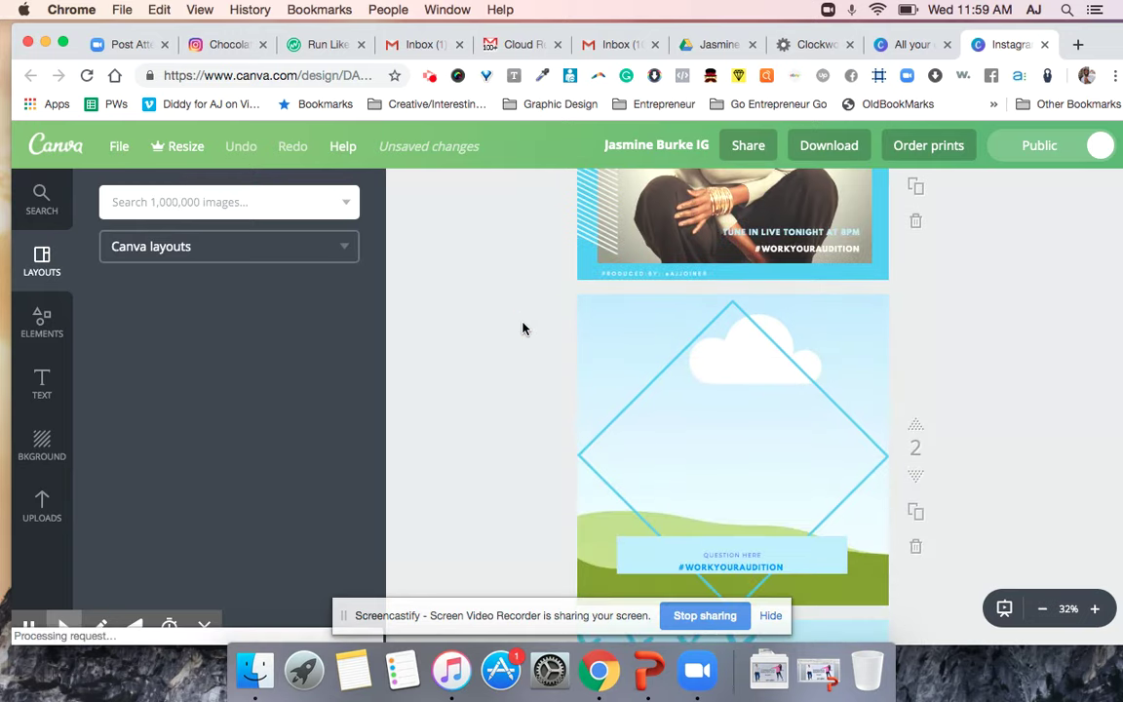
scroll(522, 328, up, 6)
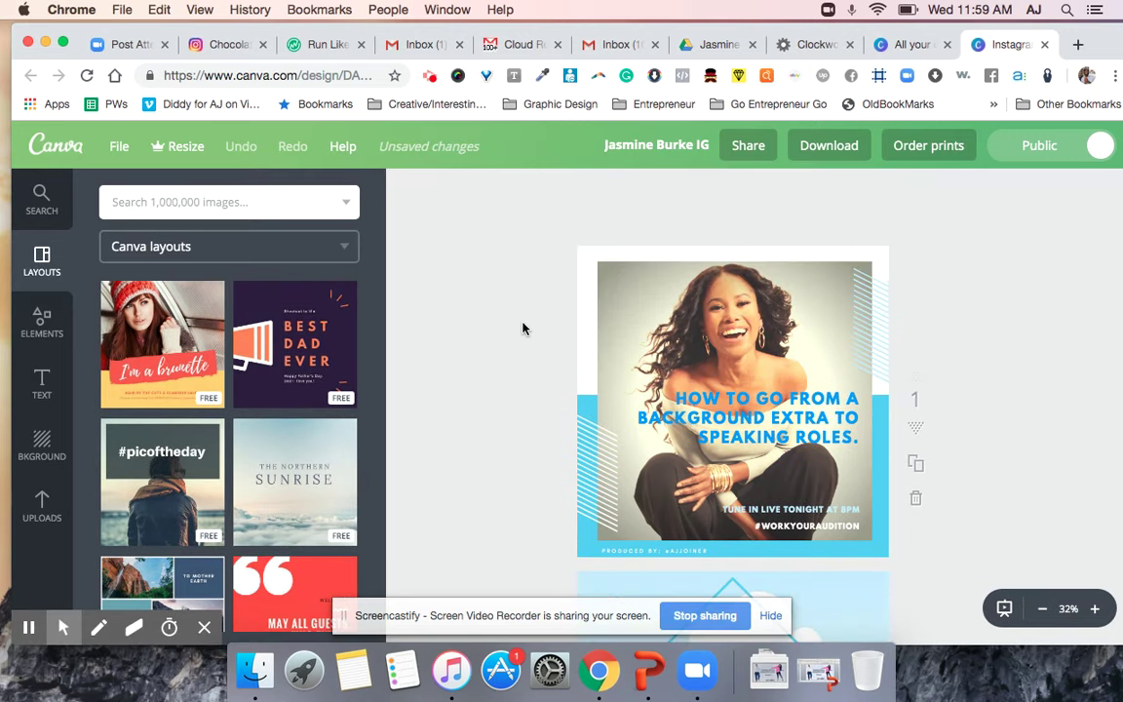
scroll(523, 327, down, 2)
scroll(523, 328, down, 5)
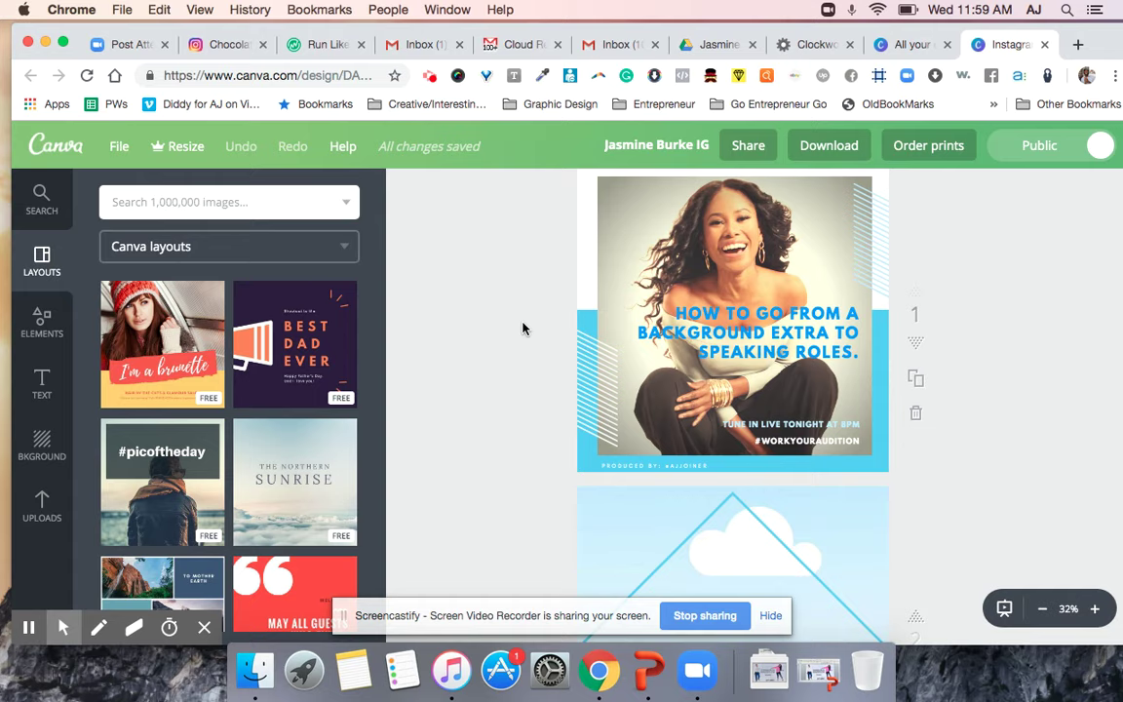
scroll(523, 328, down, 12)
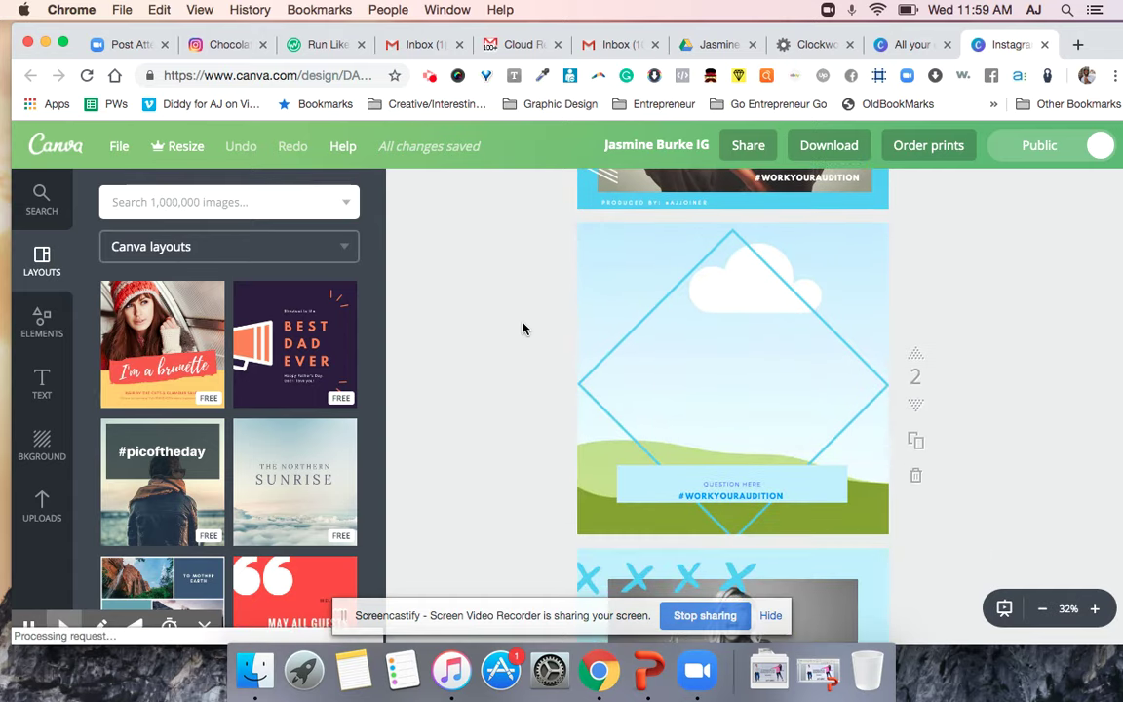
scroll(523, 328, down, 20)
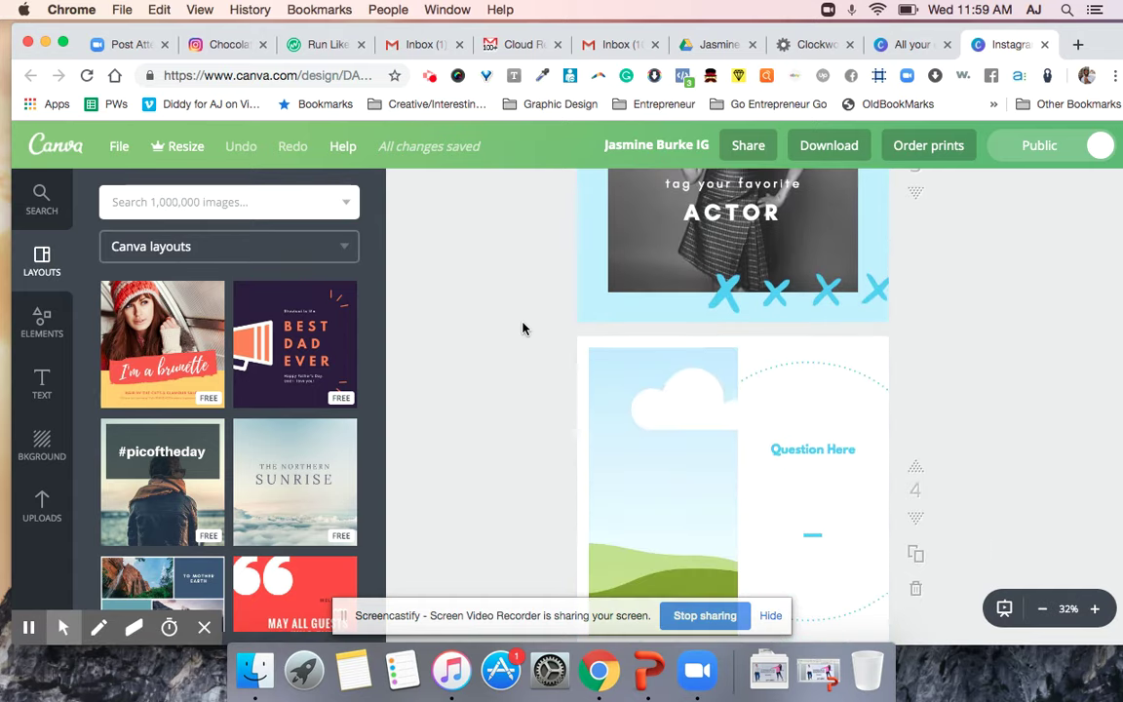
scroll(522, 328, up, 20)
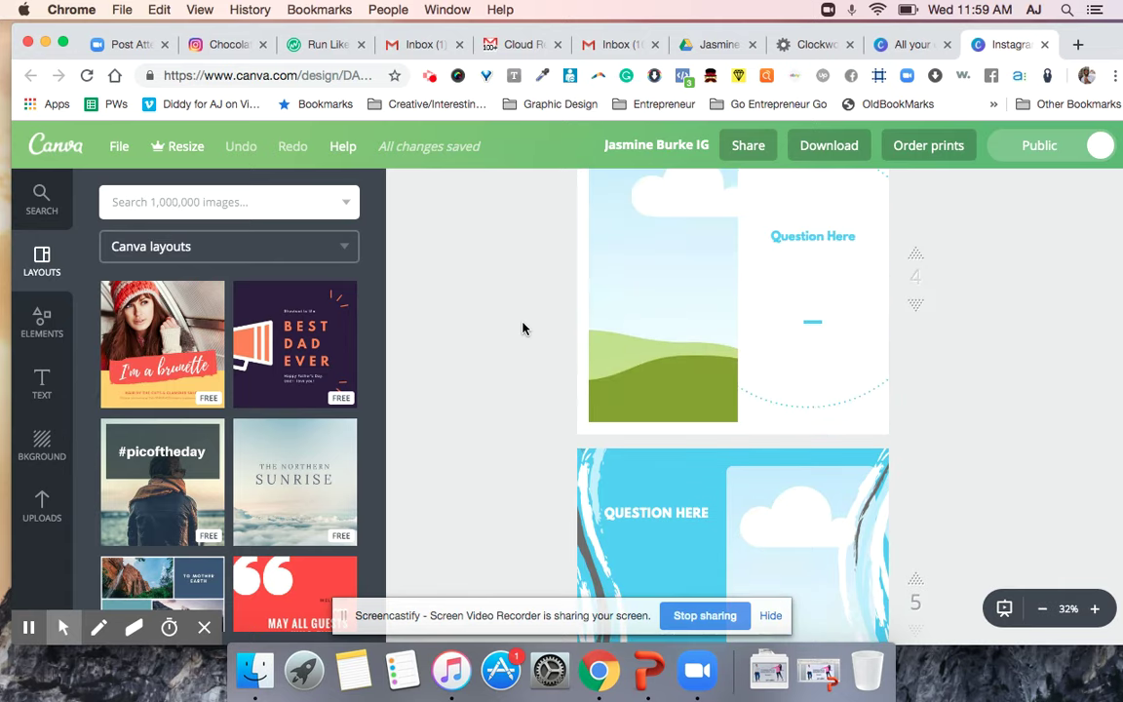
scroll(522, 327, up, 8)
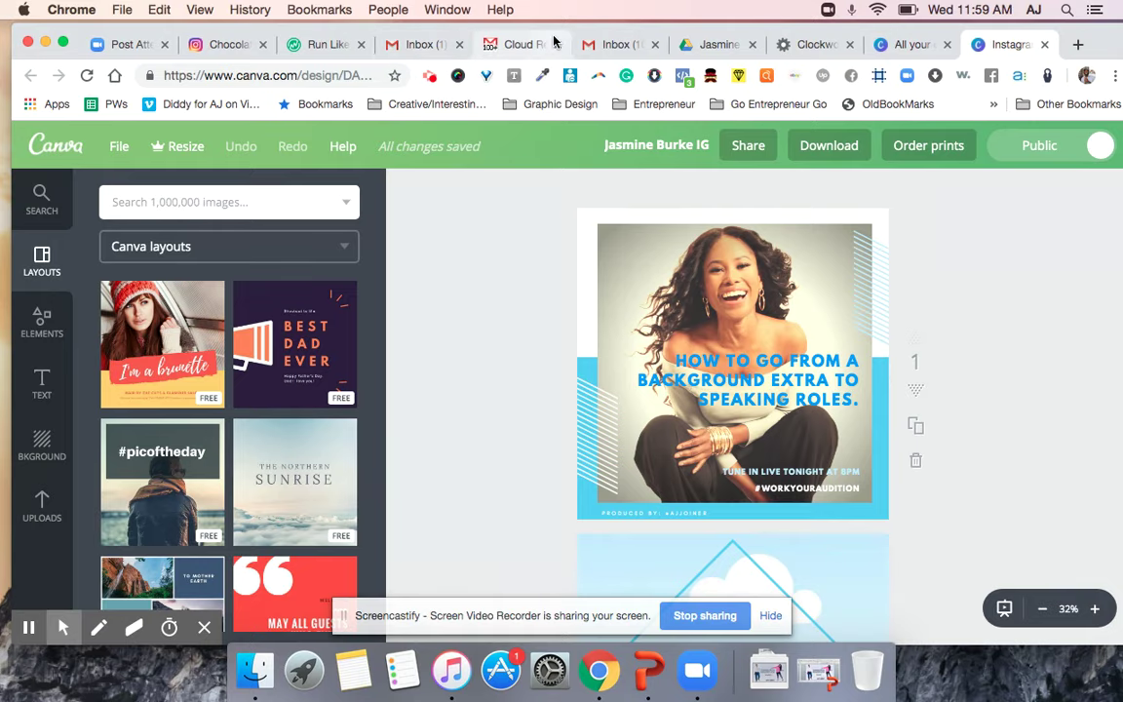
Check the SAG card question on IMG_1563.PNG, then select the Canva page-1 headline.
click(704, 44)
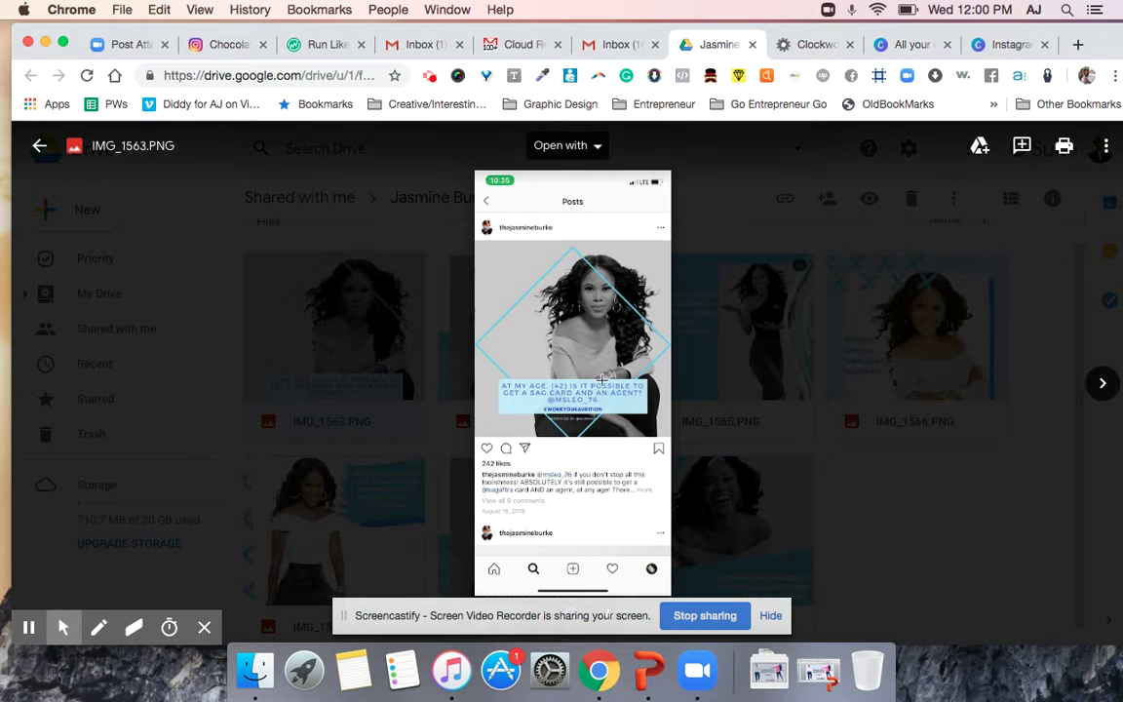
click(1007, 44)
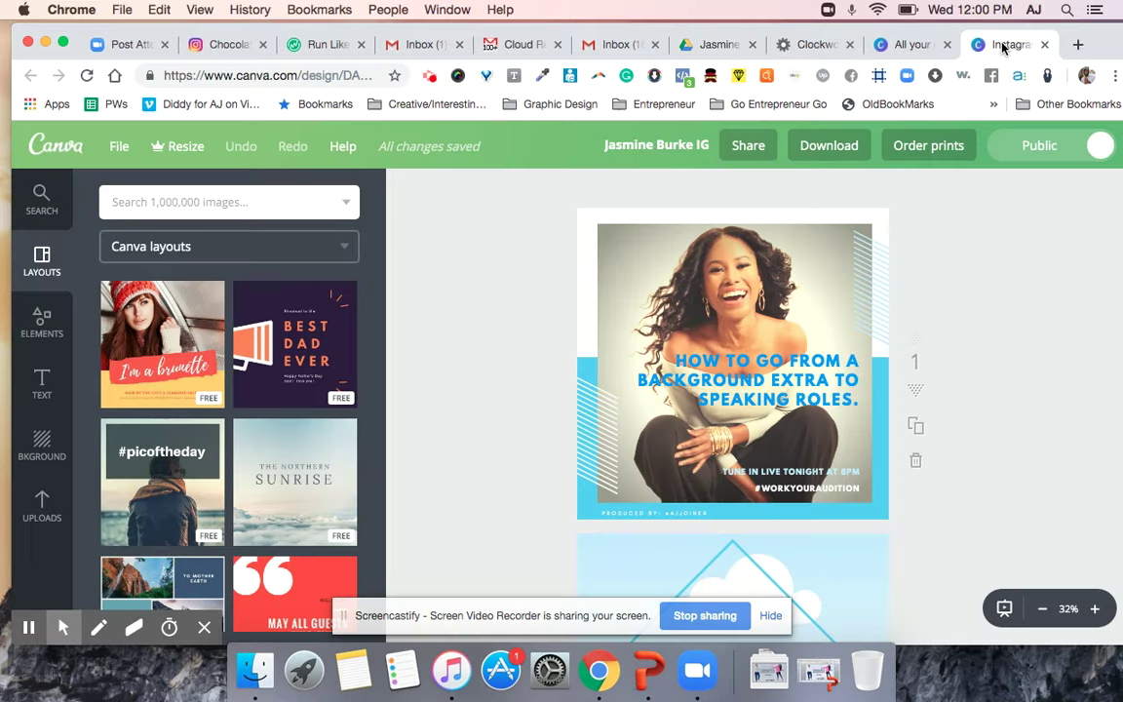
click(717, 383)
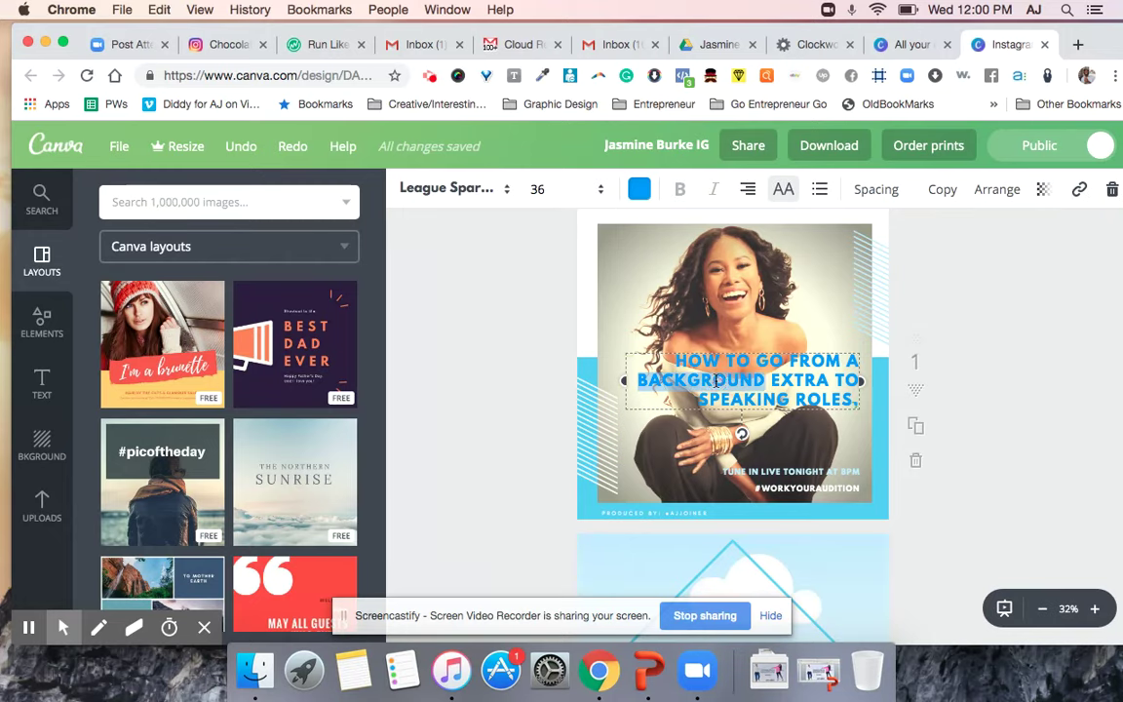
Replace the headline with 'AT MY AGE (42) IS IT POSSIBLE TO GET A SAG CARD', checking the Drive reference.
click(717, 382)
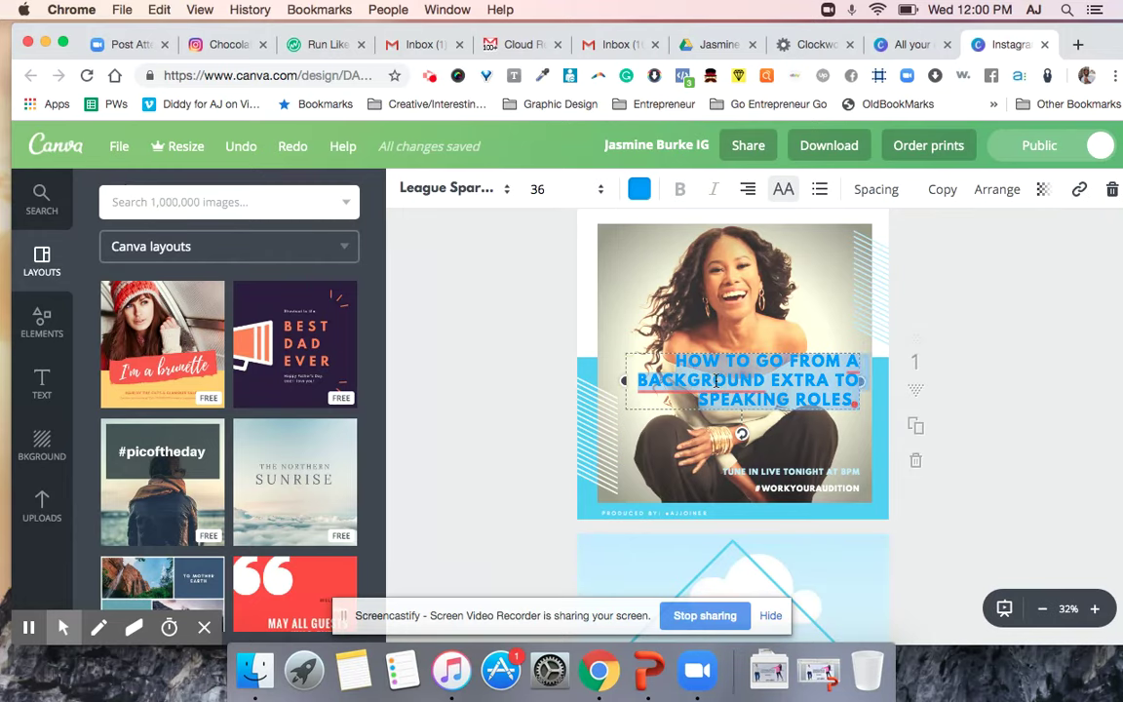
text(AT MY AG)
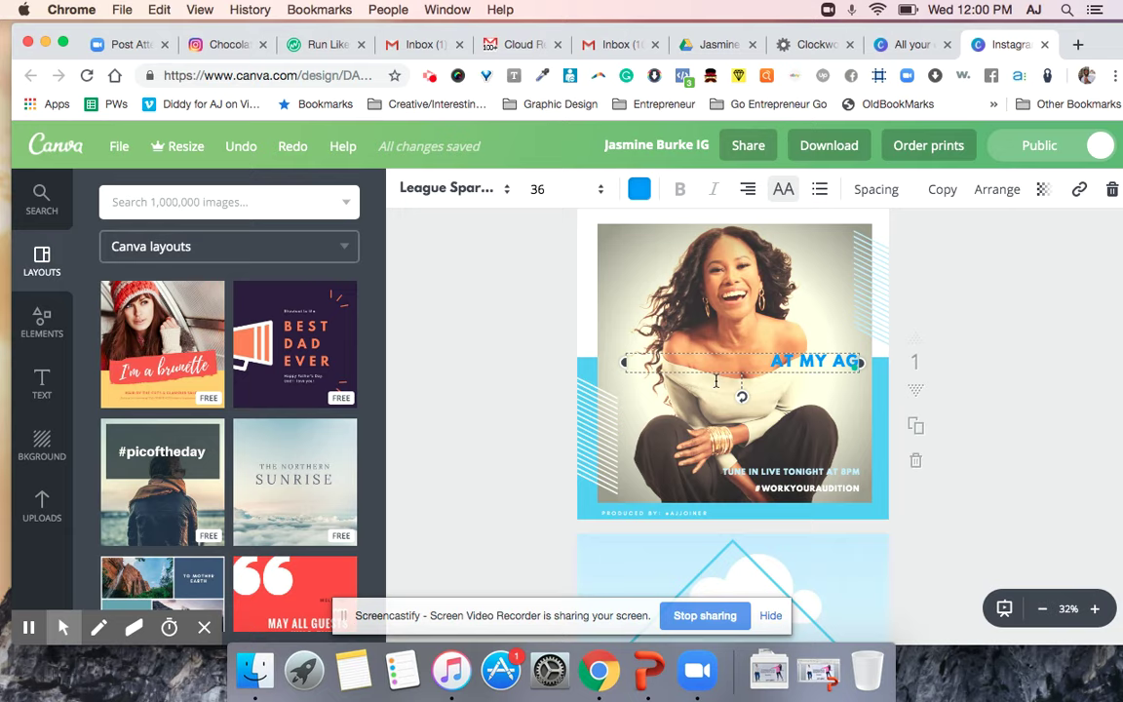
text(E (42)
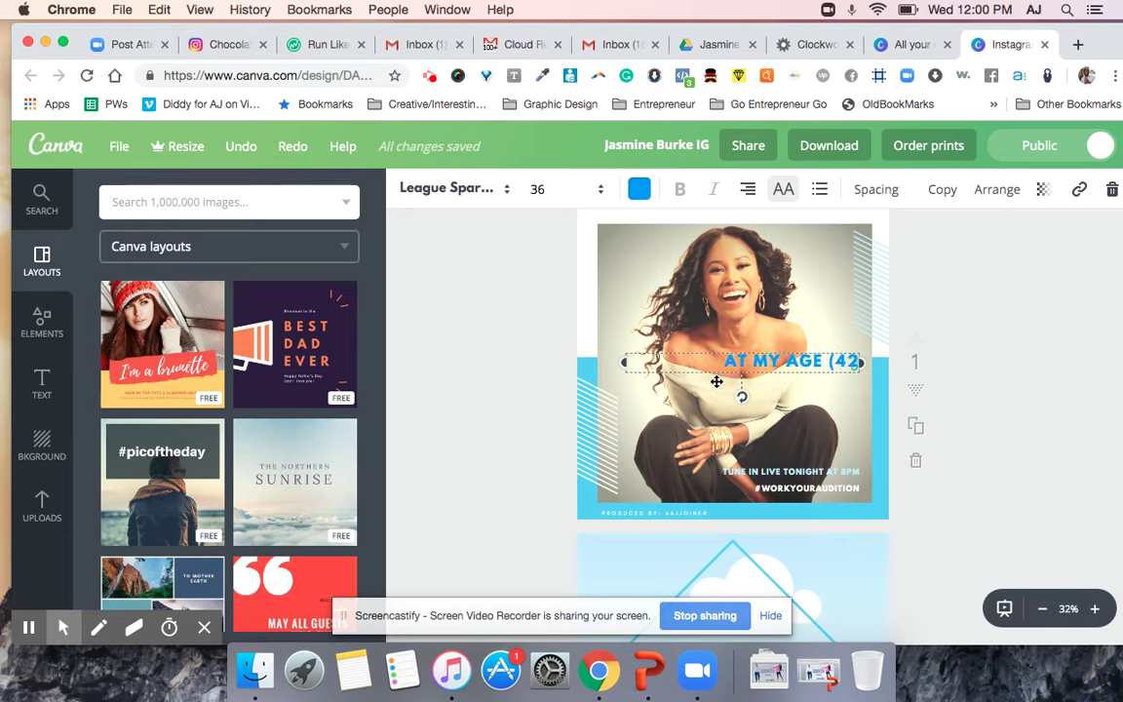
text() IS IT PO)
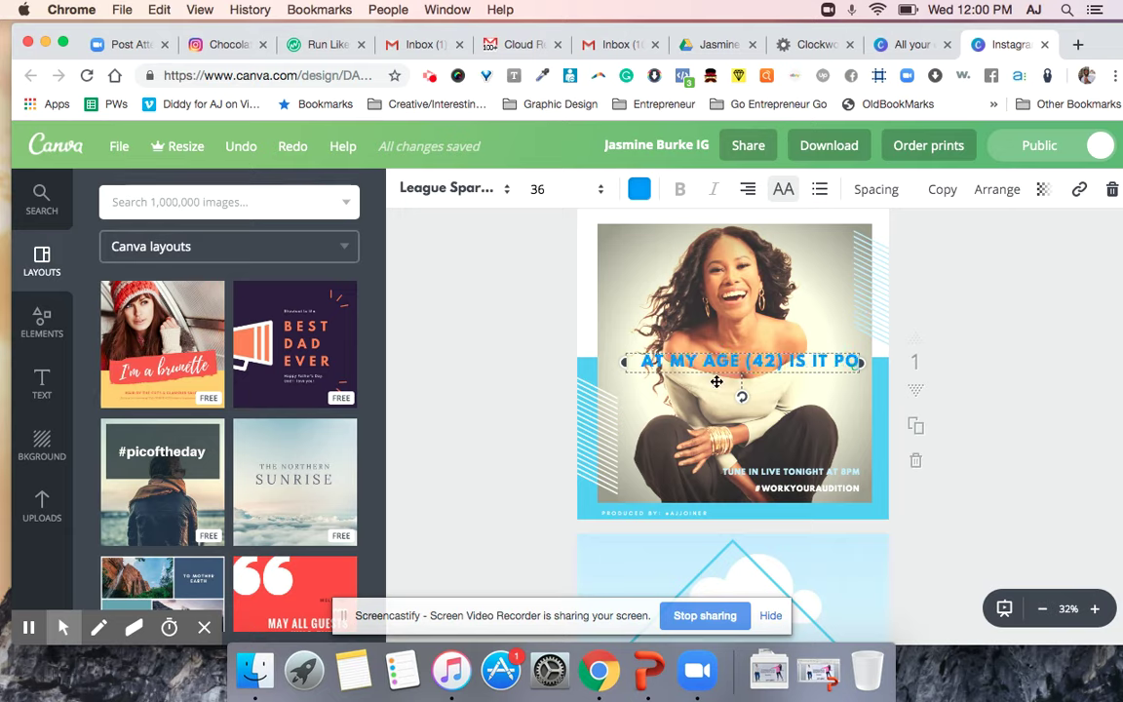
text(SSIBLE TO GET A SAG)
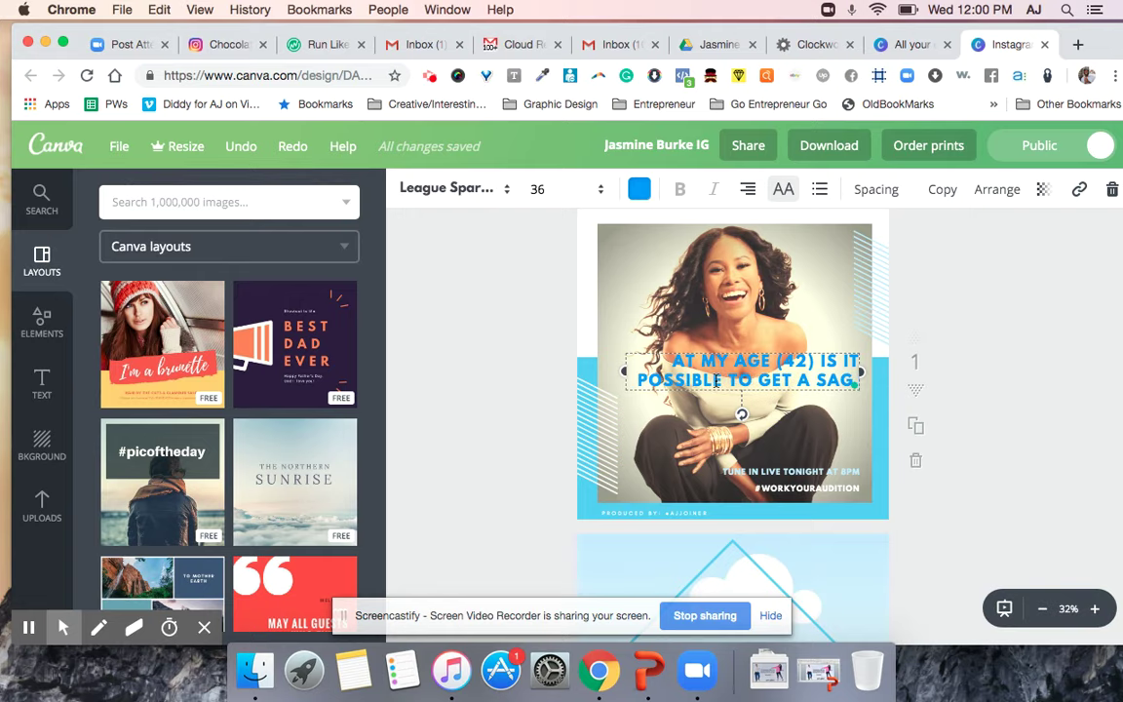
text( CARD)
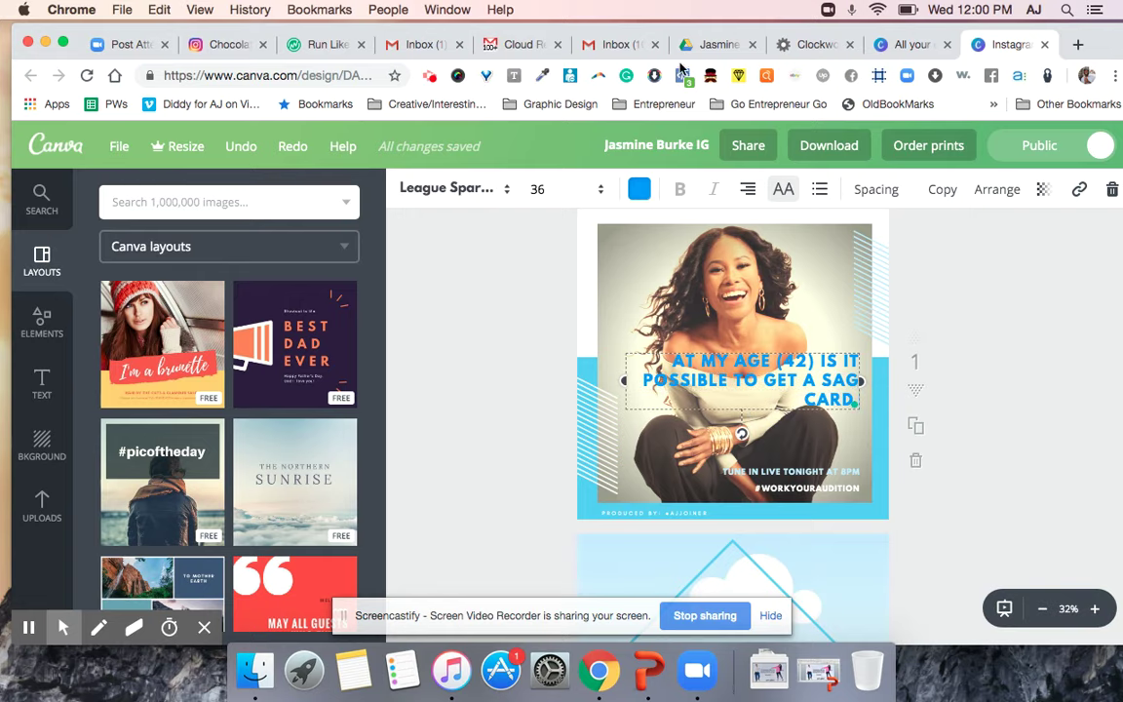
click(622, 45)
click(715, 46)
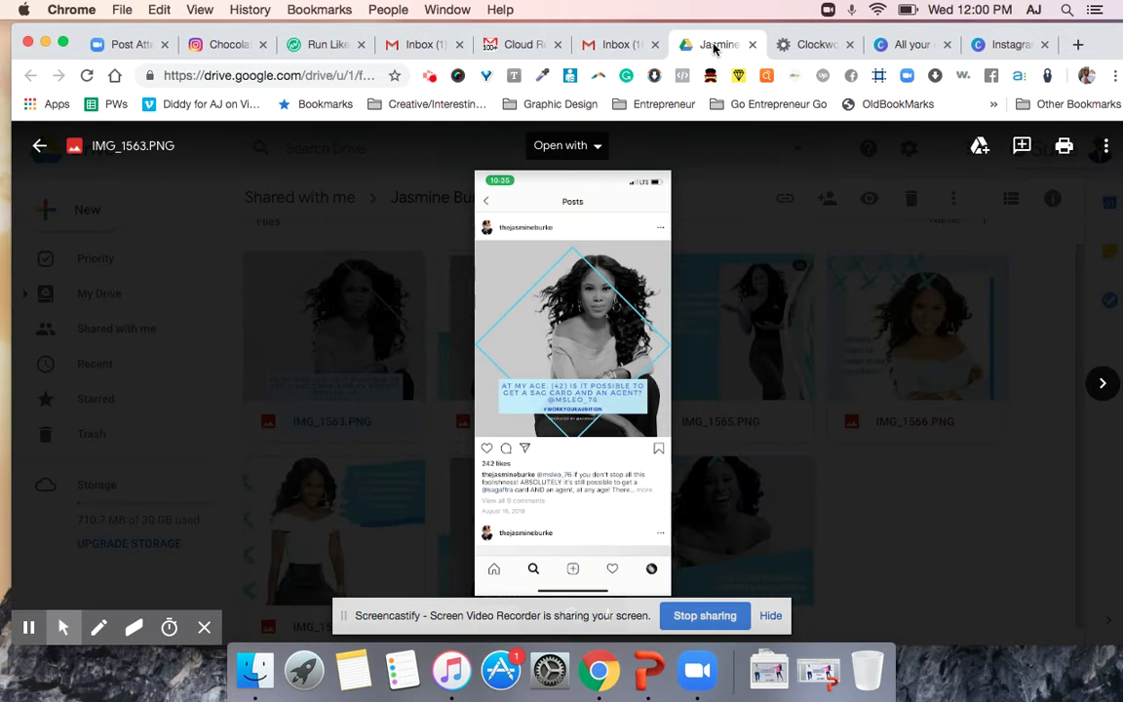
click(1004, 45)
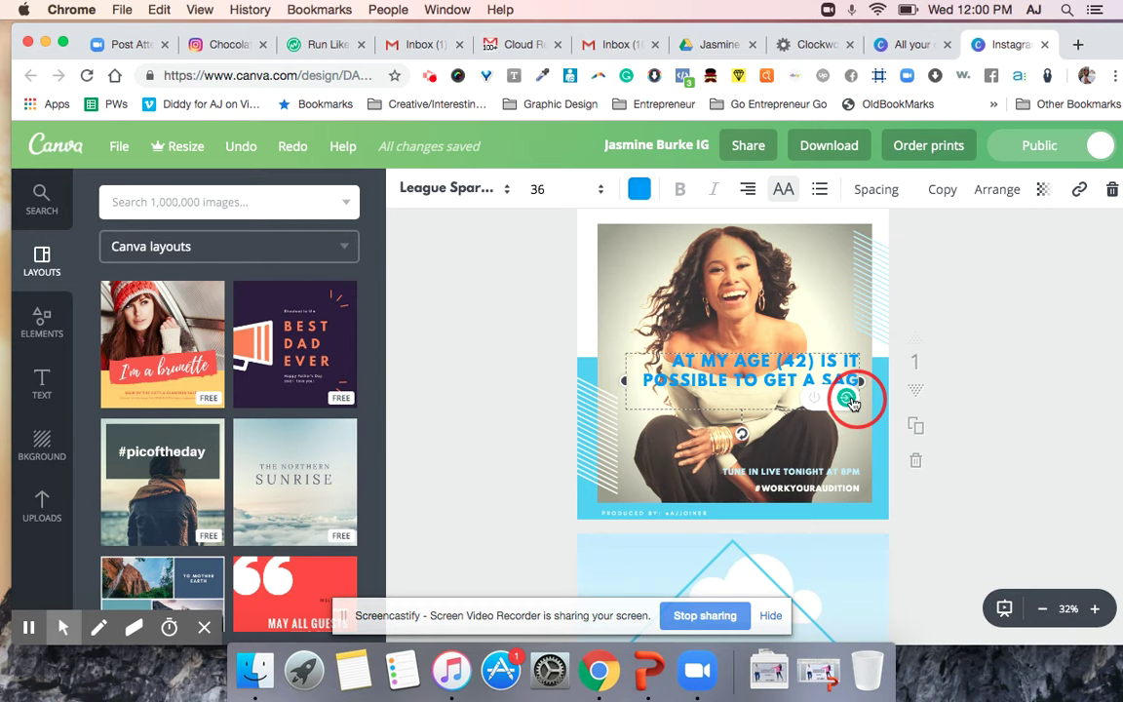
Review the headline's grammar suggestions, finish editing, and reselect the headline box.
click(826, 361)
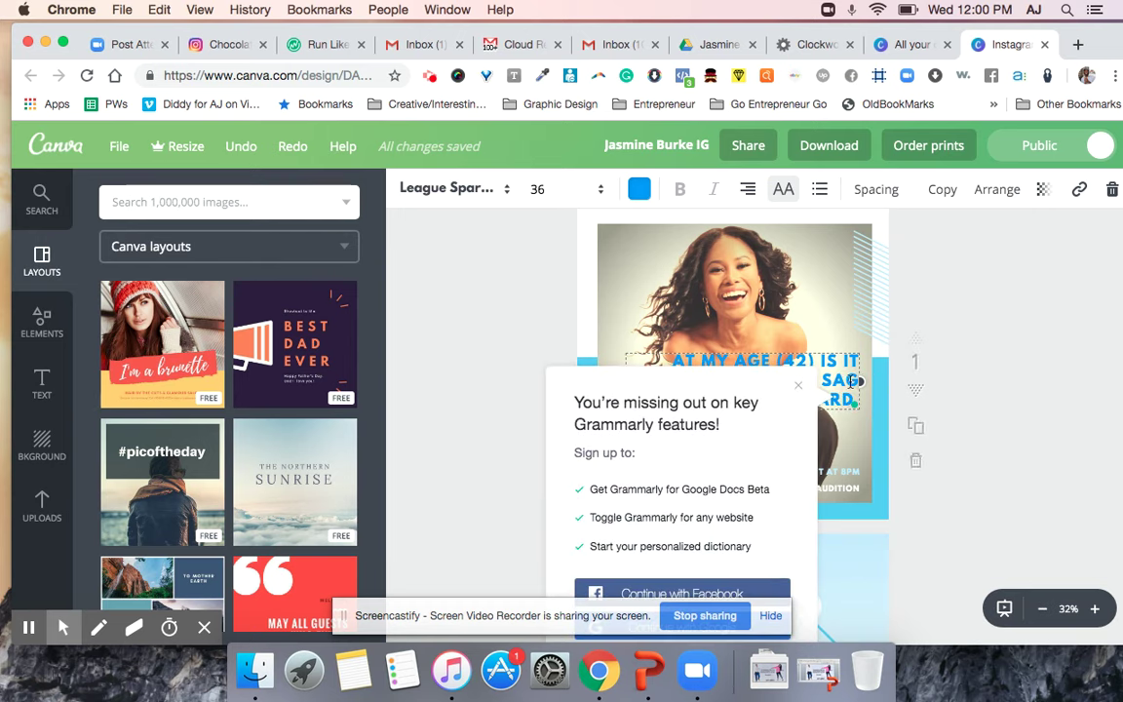
click(854, 389)
click(857, 389)
key(Escape)
key(Escape)
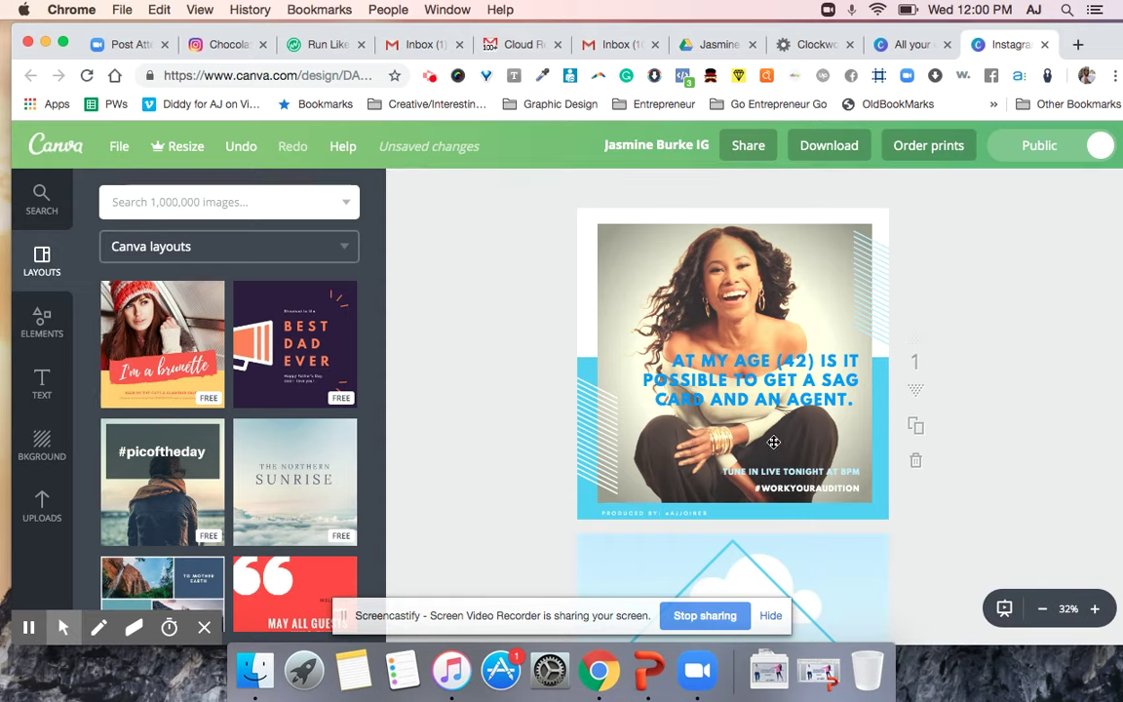
click(768, 362)
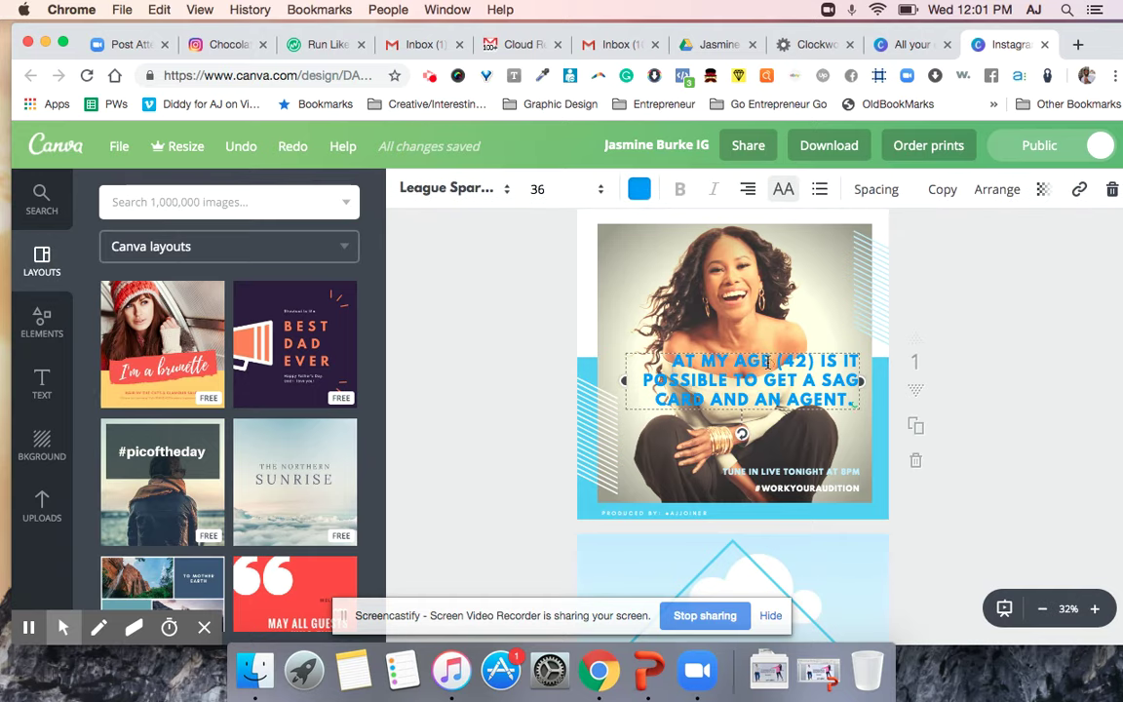
Recolour the headline to custom blue 0d5aff and bring up the design's Share dialog.
click(768, 363)
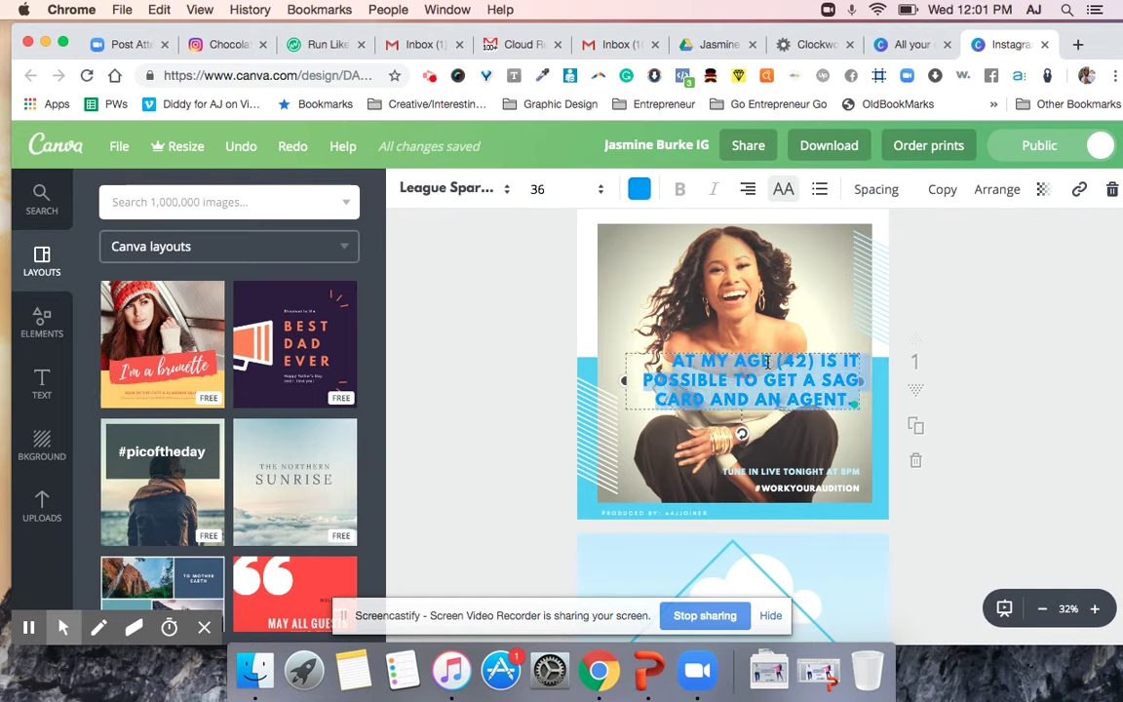
click(639, 191)
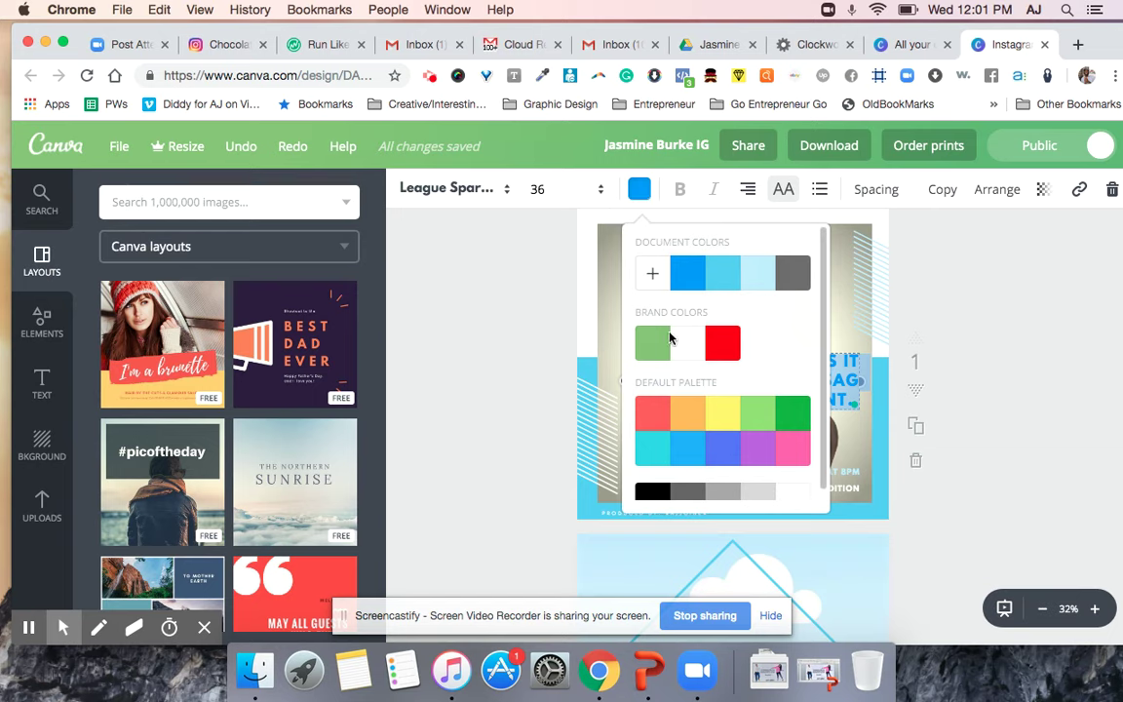
click(659, 273)
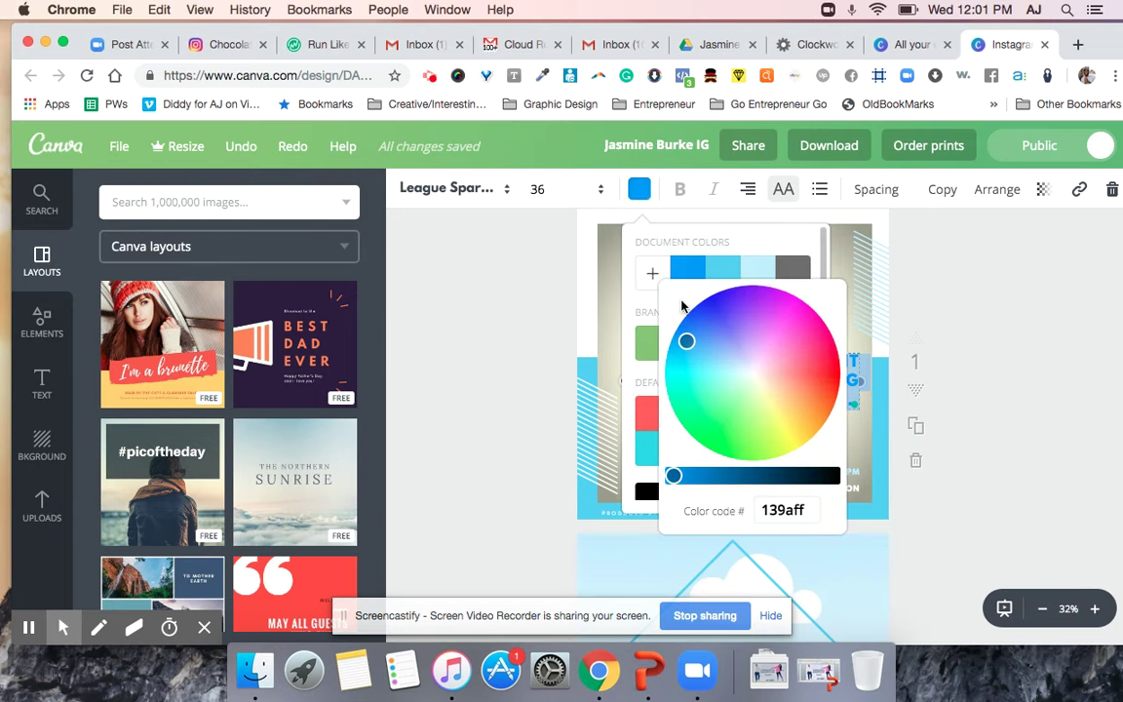
click(691, 333)
drag(690, 333, 696, 323)
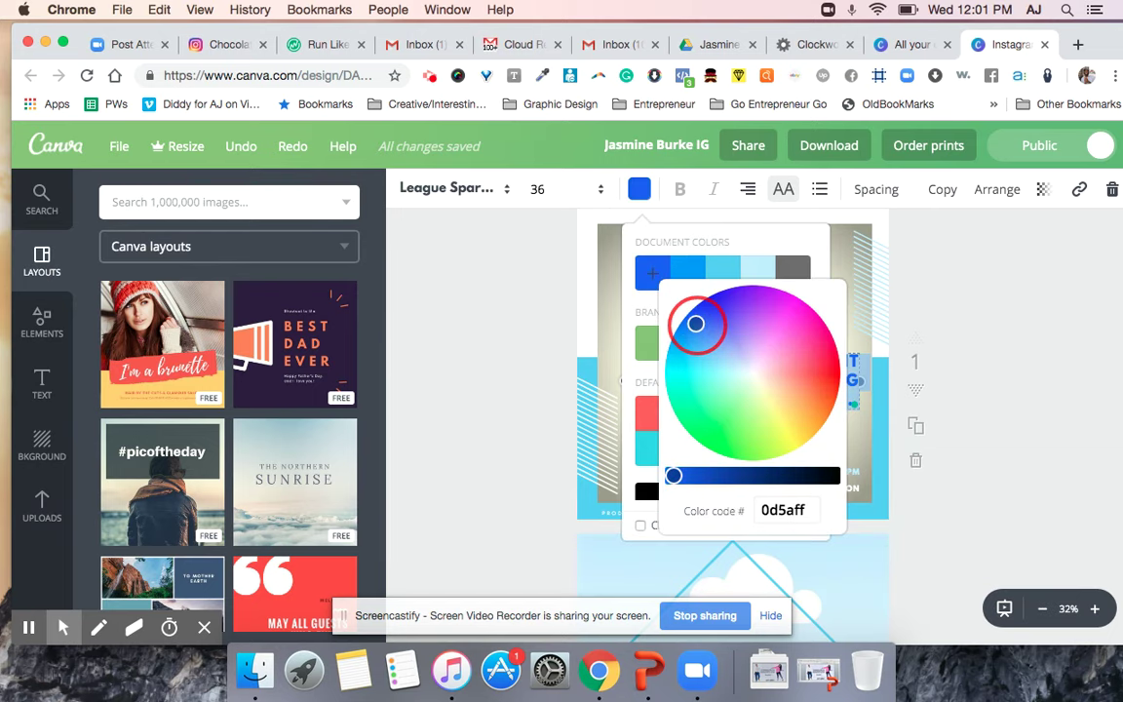
click(535, 332)
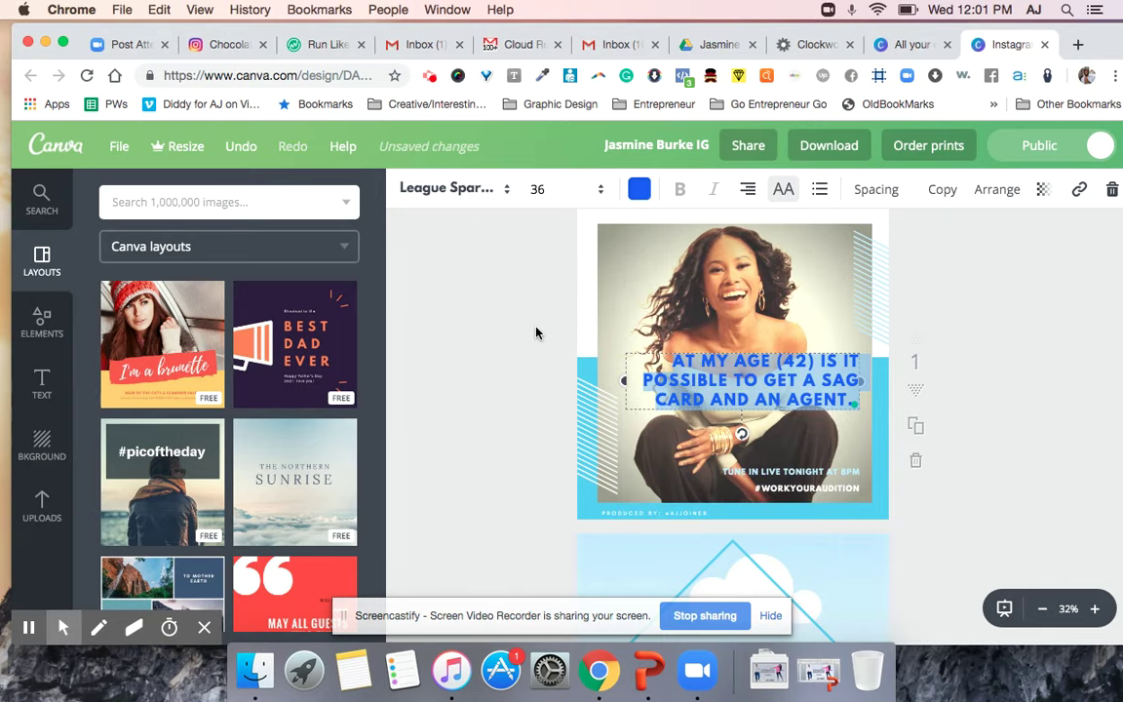
click(556, 388)
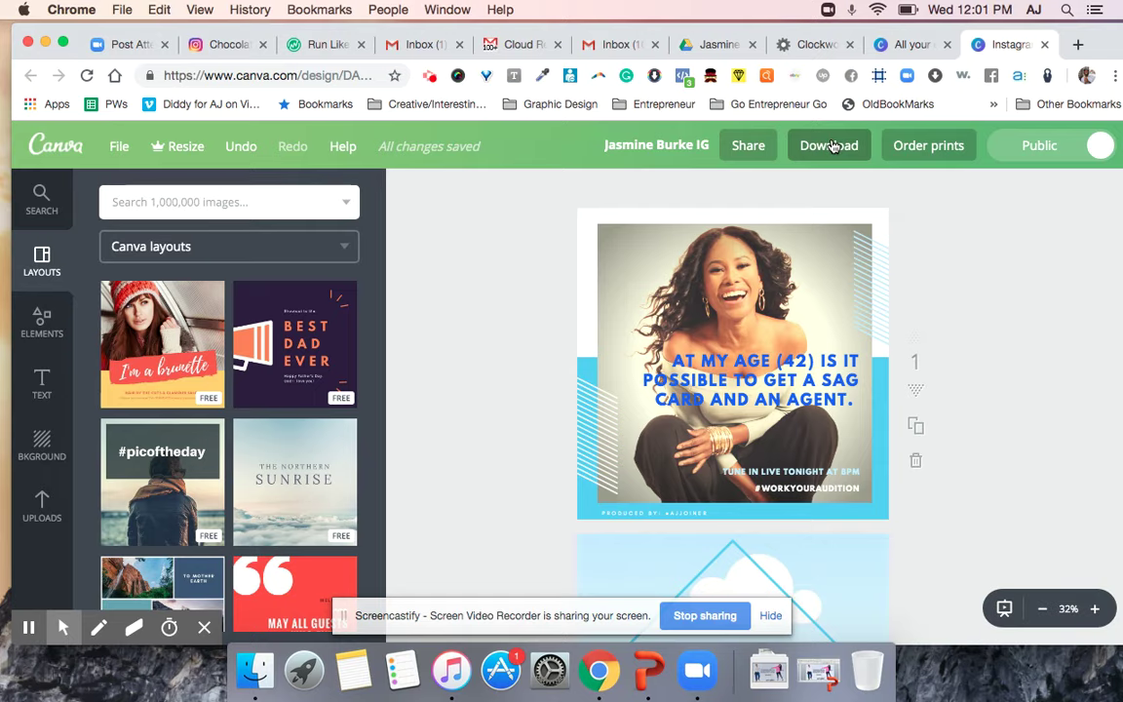
click(750, 146)
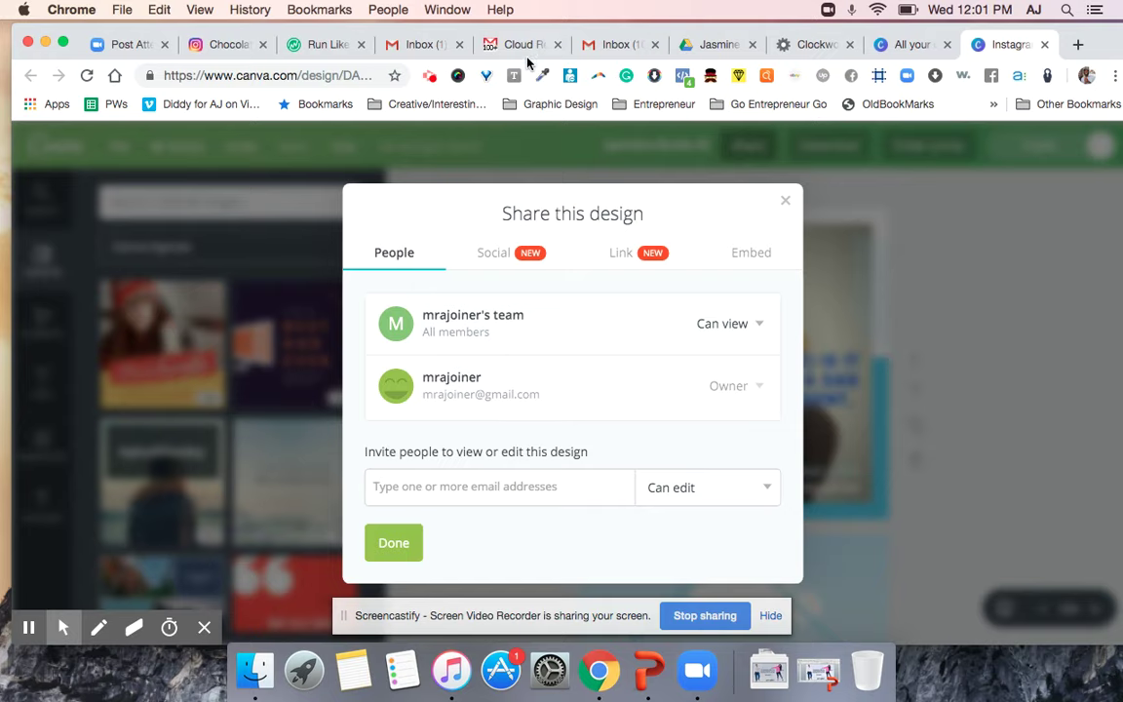
Search the second Gmail inbox for mail from the collaborator's address.
click(414, 45)
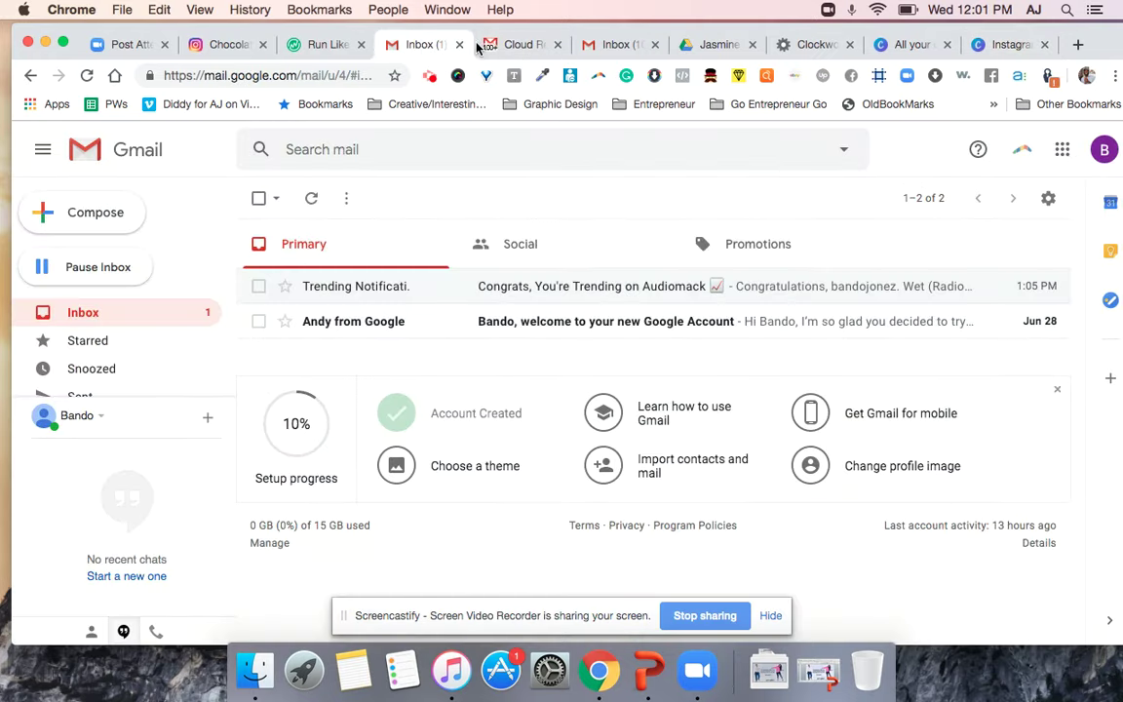
click(634, 45)
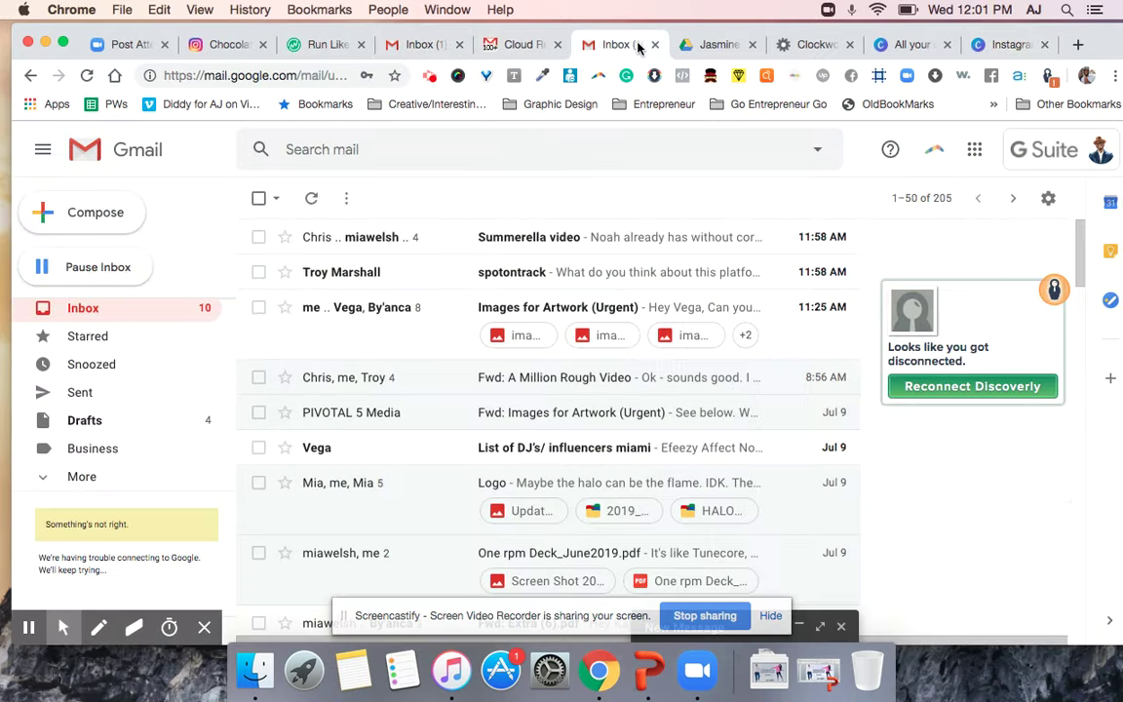
click(422, 144)
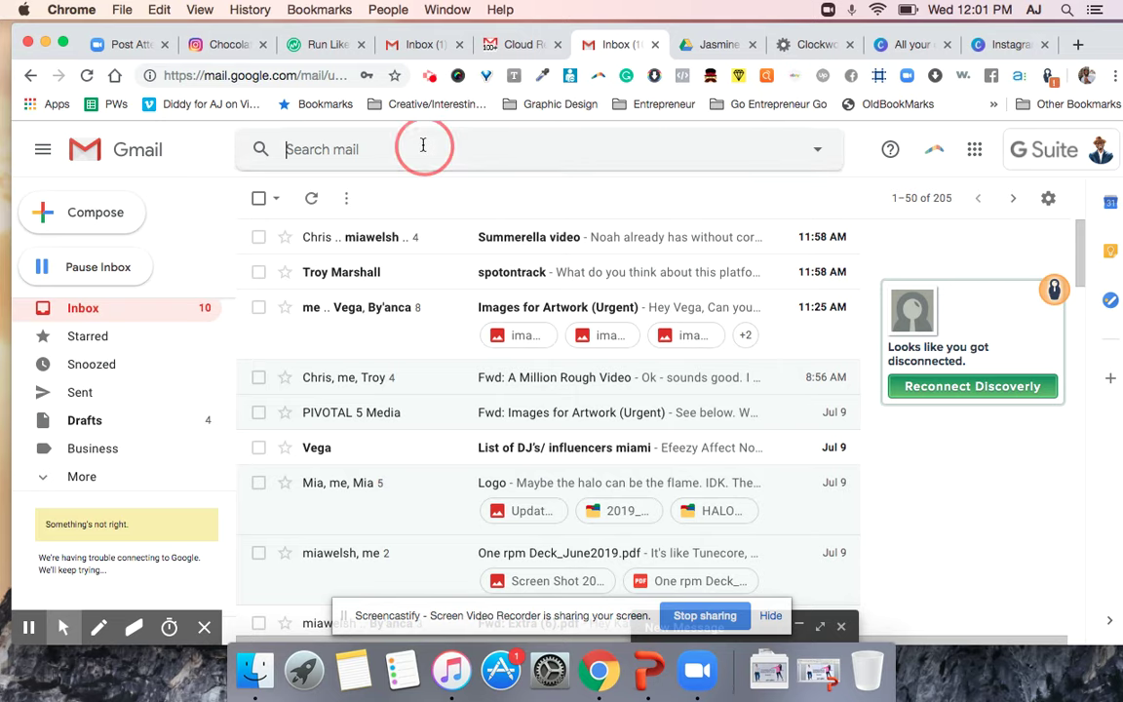
text(josh)
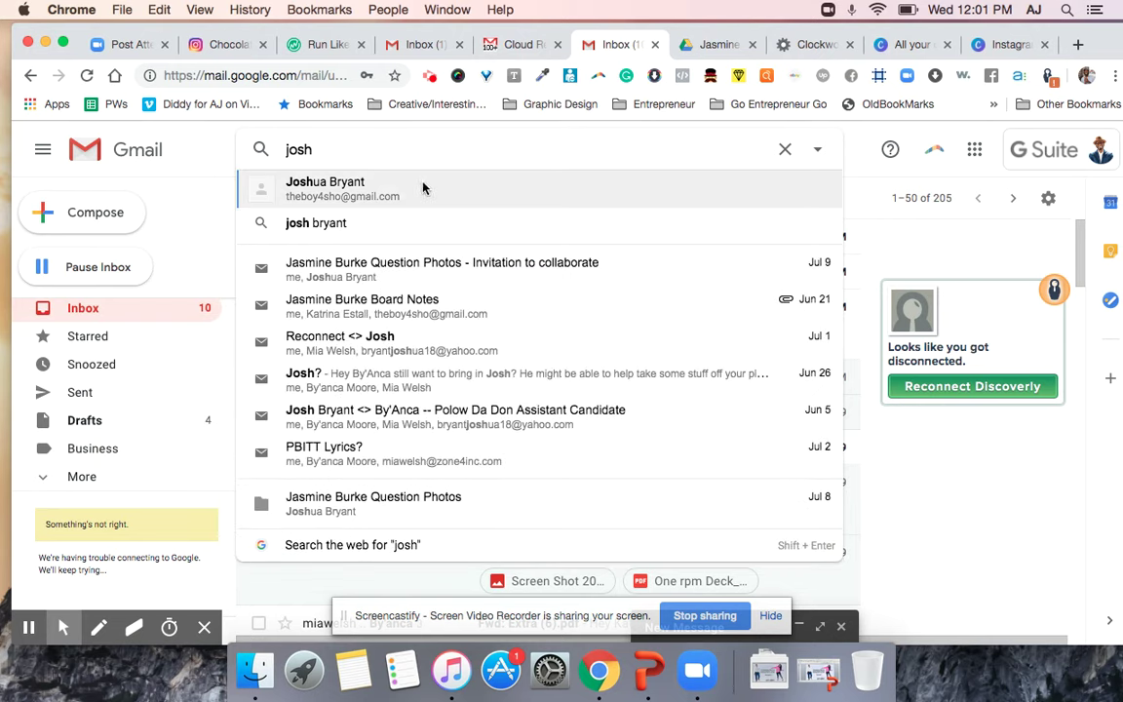
click(370, 185)
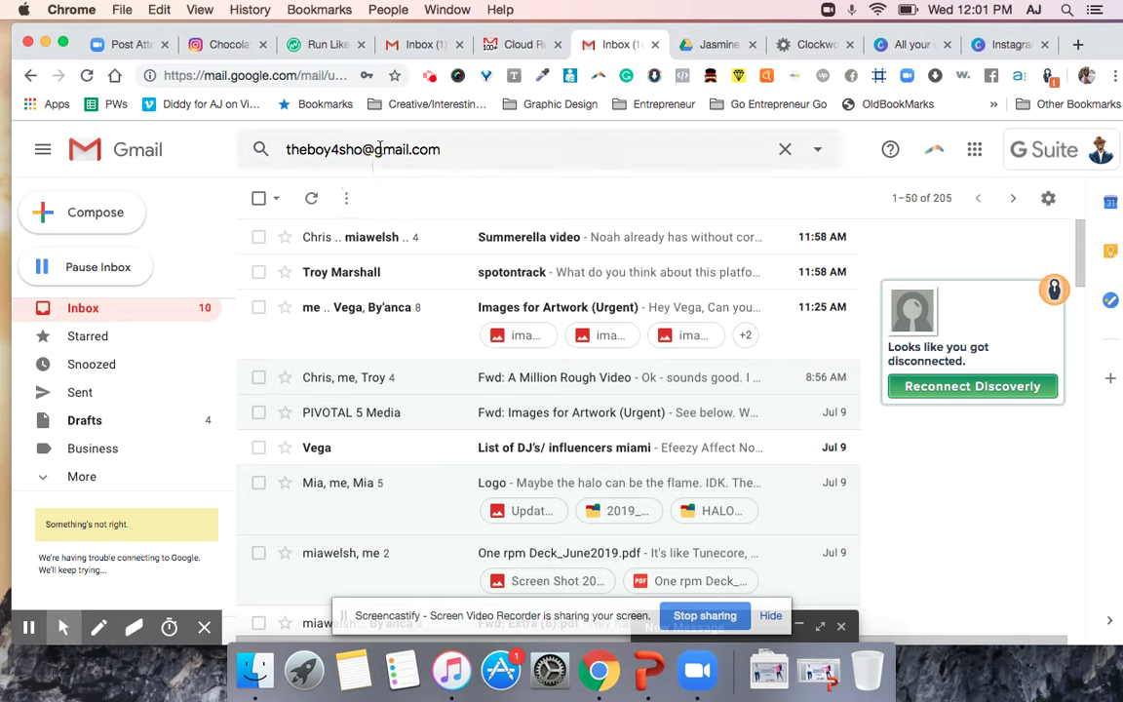
click(382, 149)
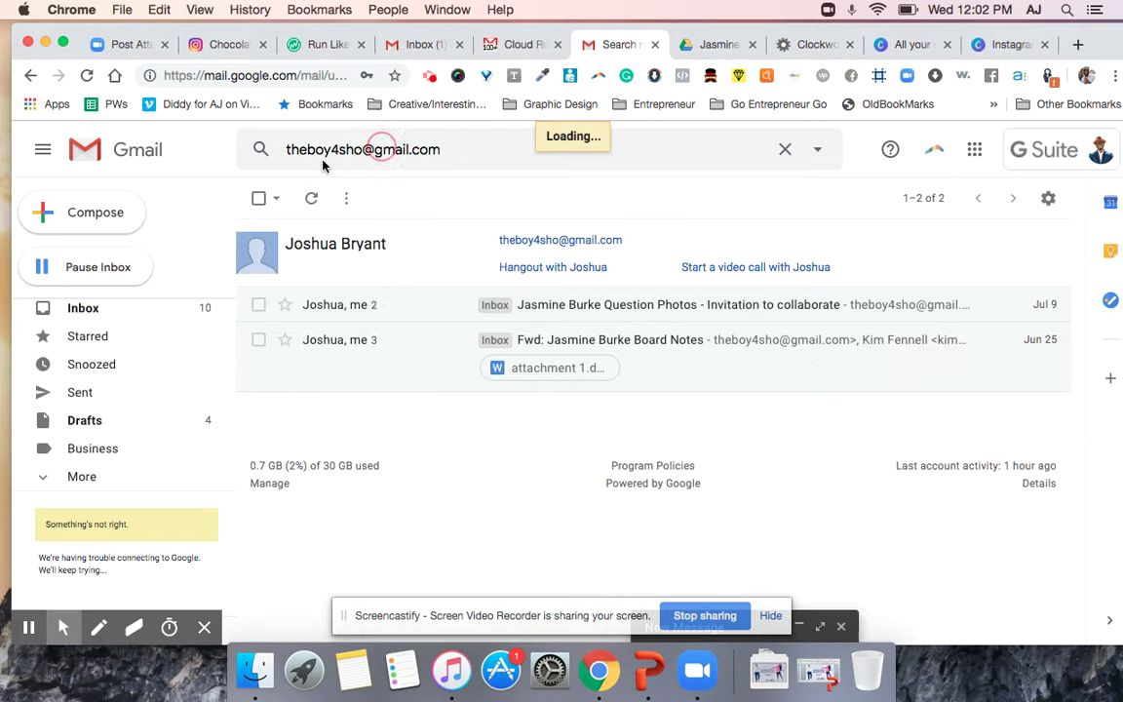
Copy the collaborator's full e-mail address from the Gmail search bar.
double_click(346, 149)
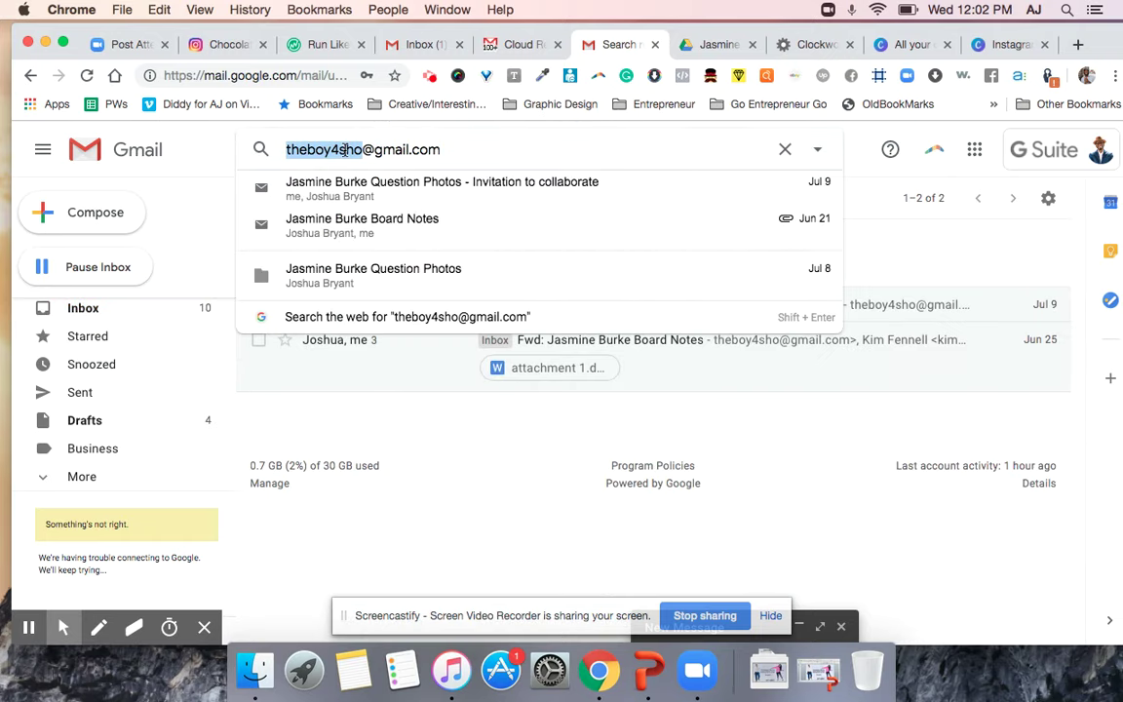
key(super+a)
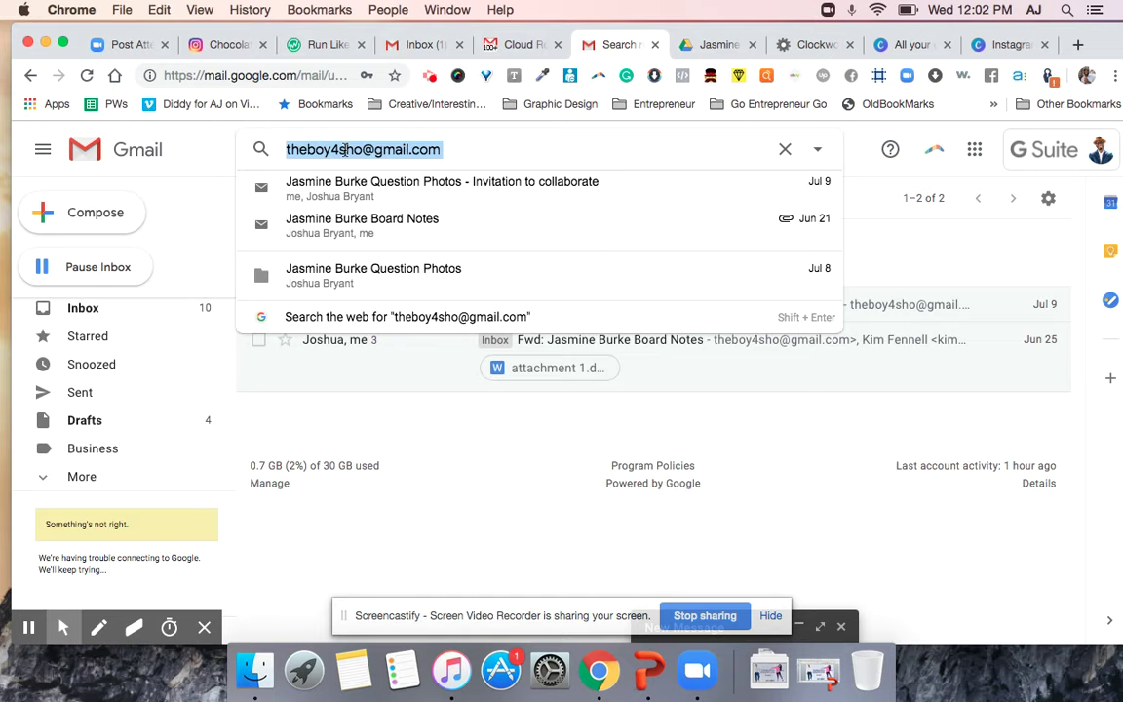
right_click(345, 152)
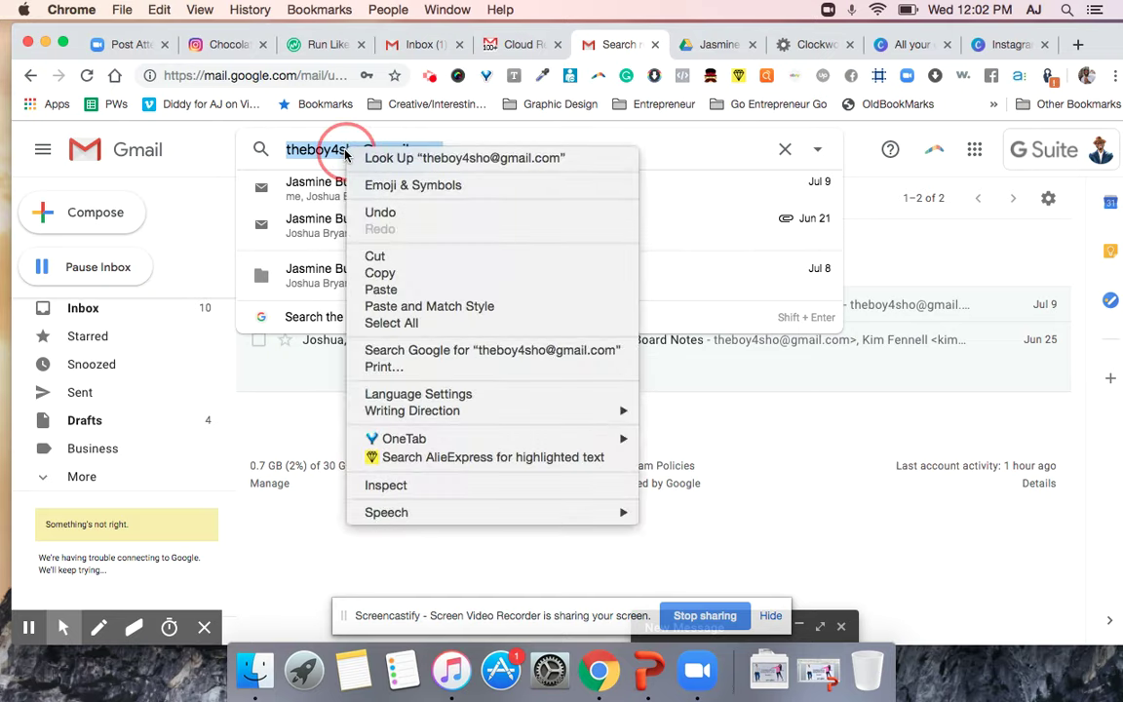
click(396, 280)
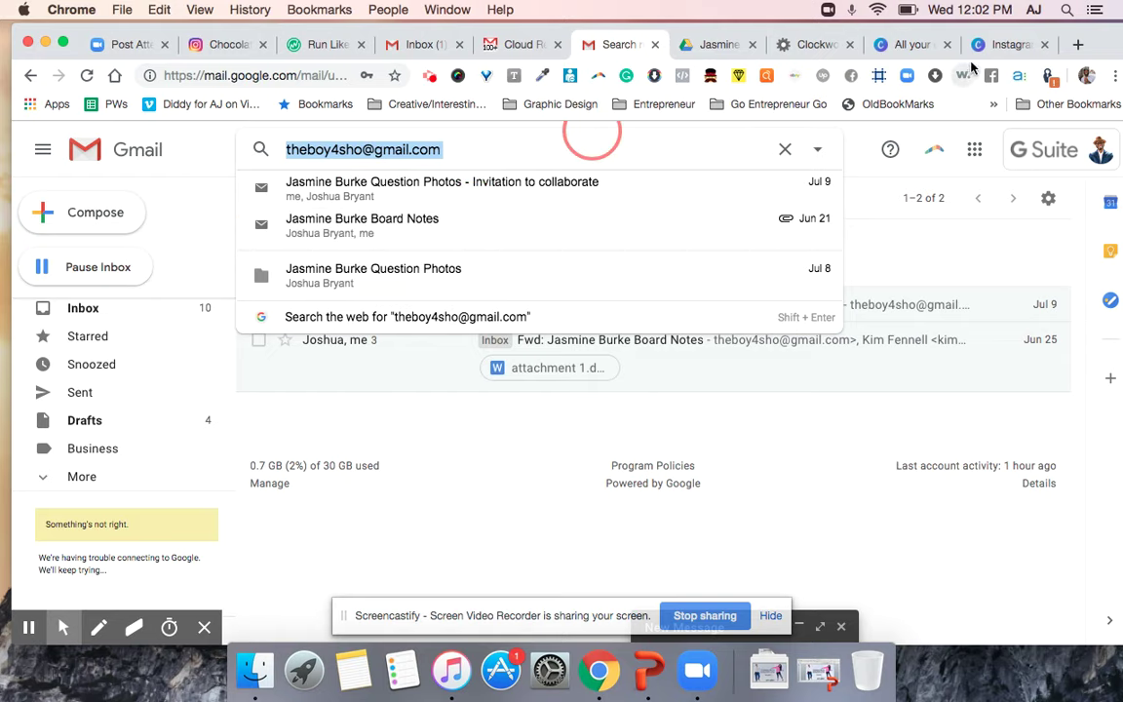
click(724, 44)
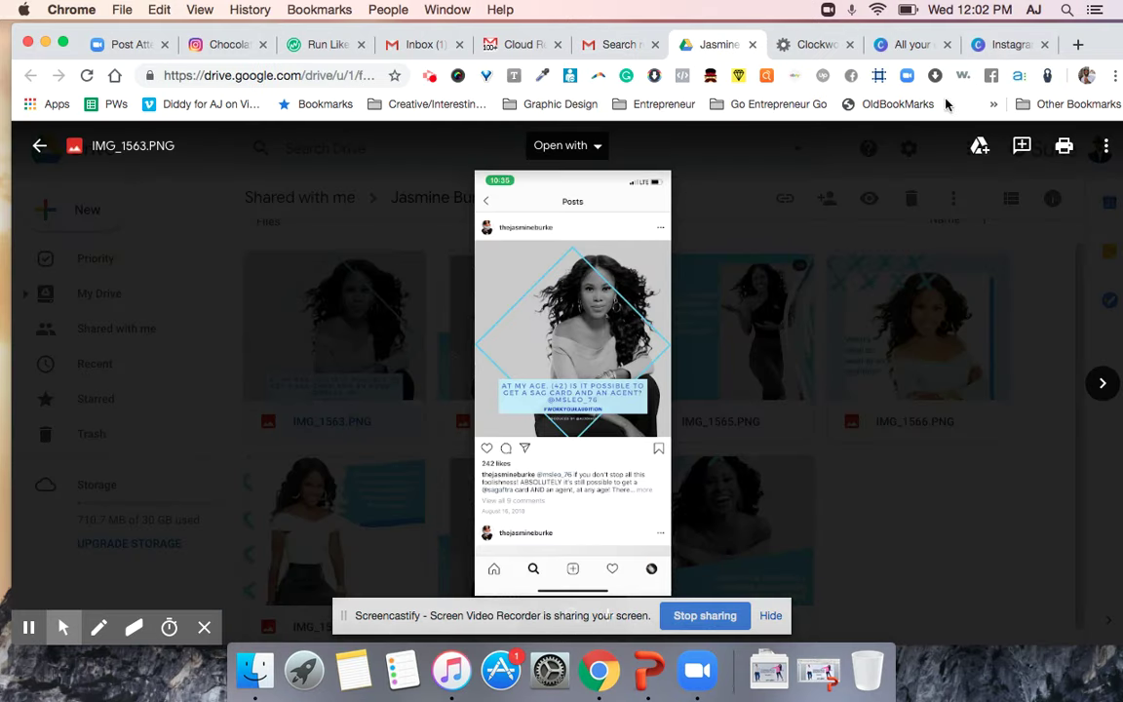
Paste the collaborator's e-mail into the Share invite field and send a Can edit invite.
click(1015, 44)
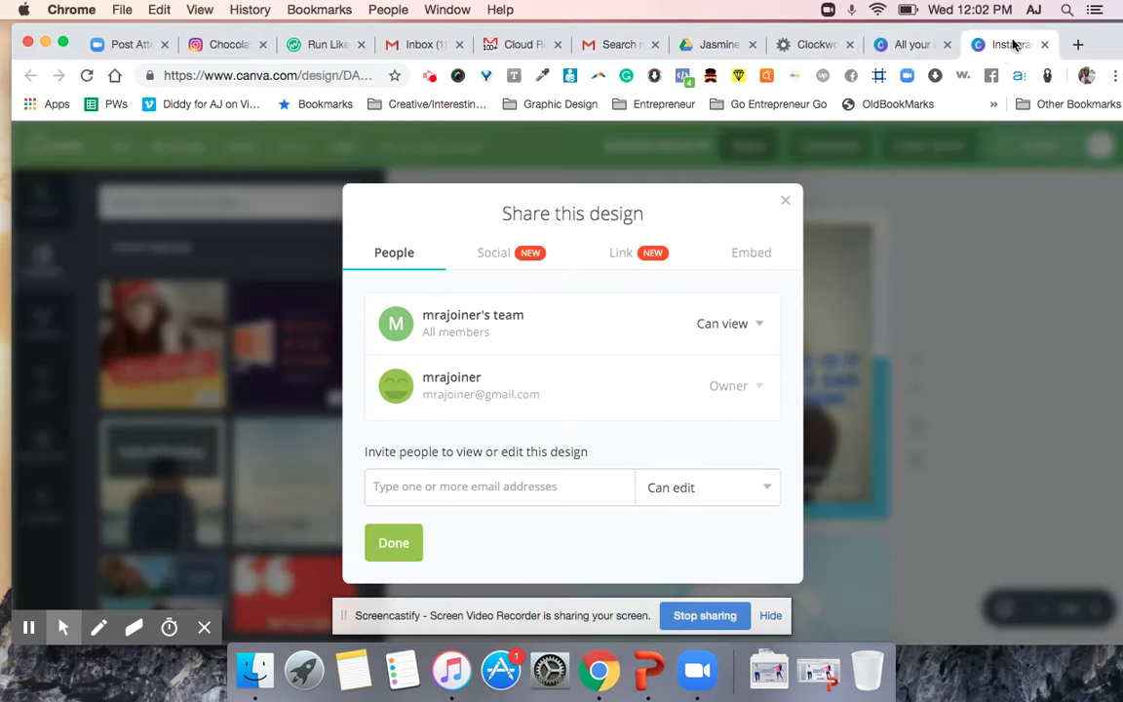
click(477, 487)
key(super+v)
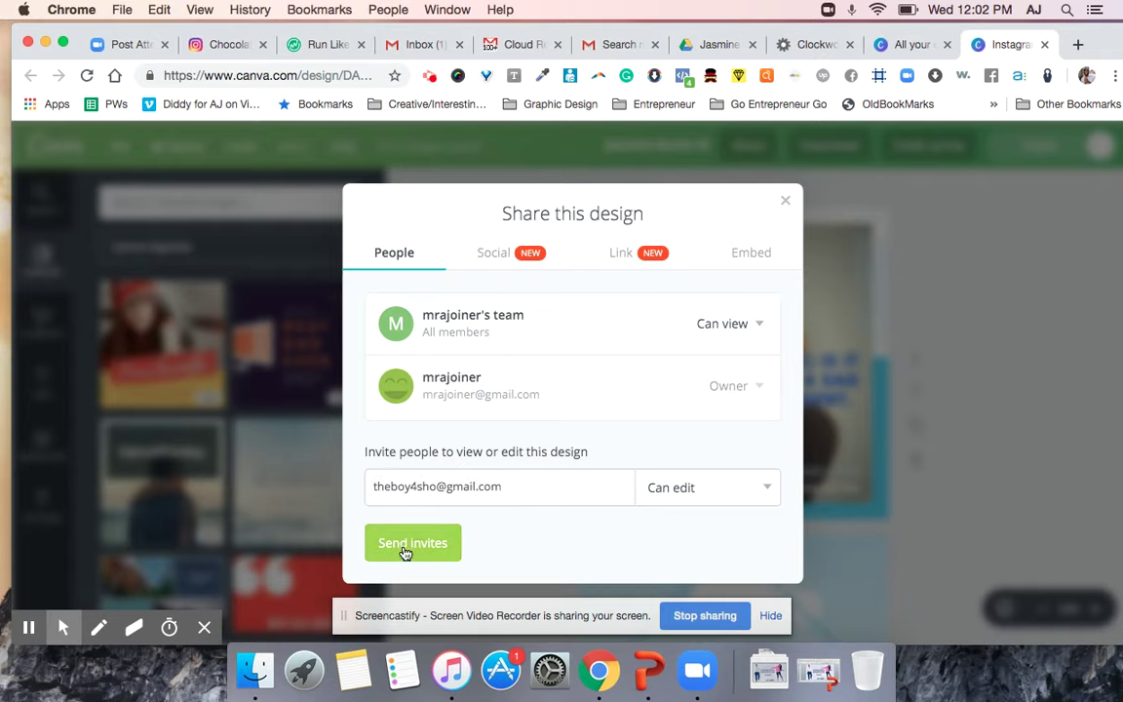
click(408, 542)
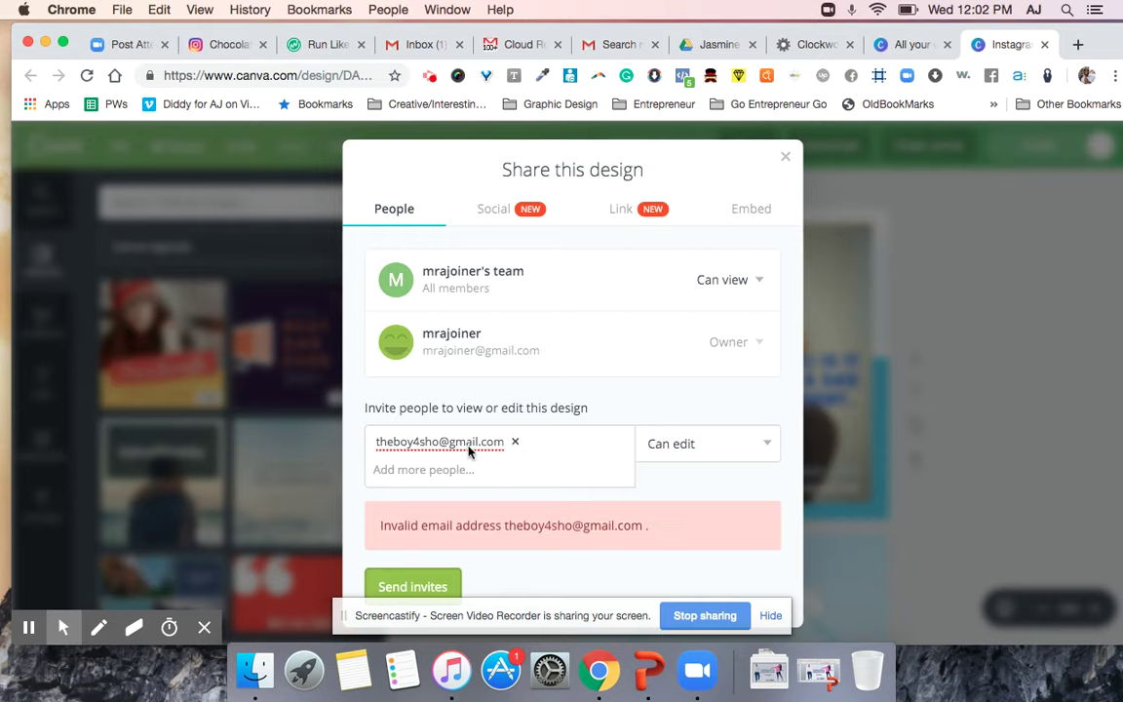
Replace the rejected address with the retyped collaborator e-mail, resend the invite, and close sharing.
click(492, 444)
click(516, 440)
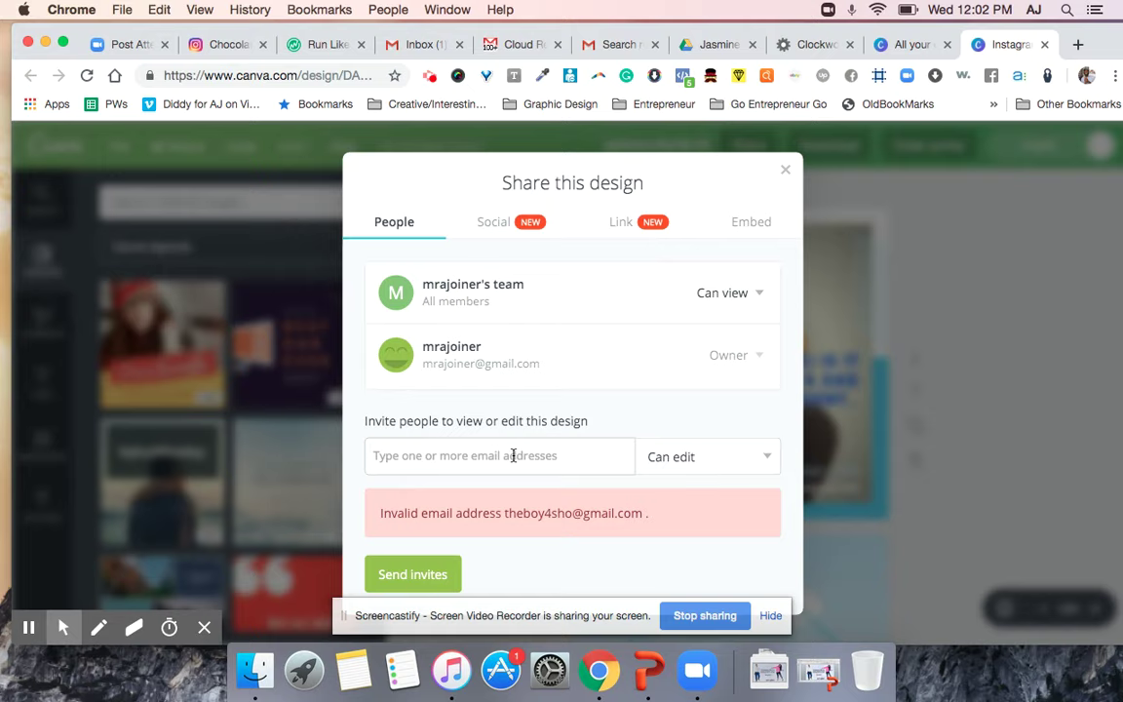
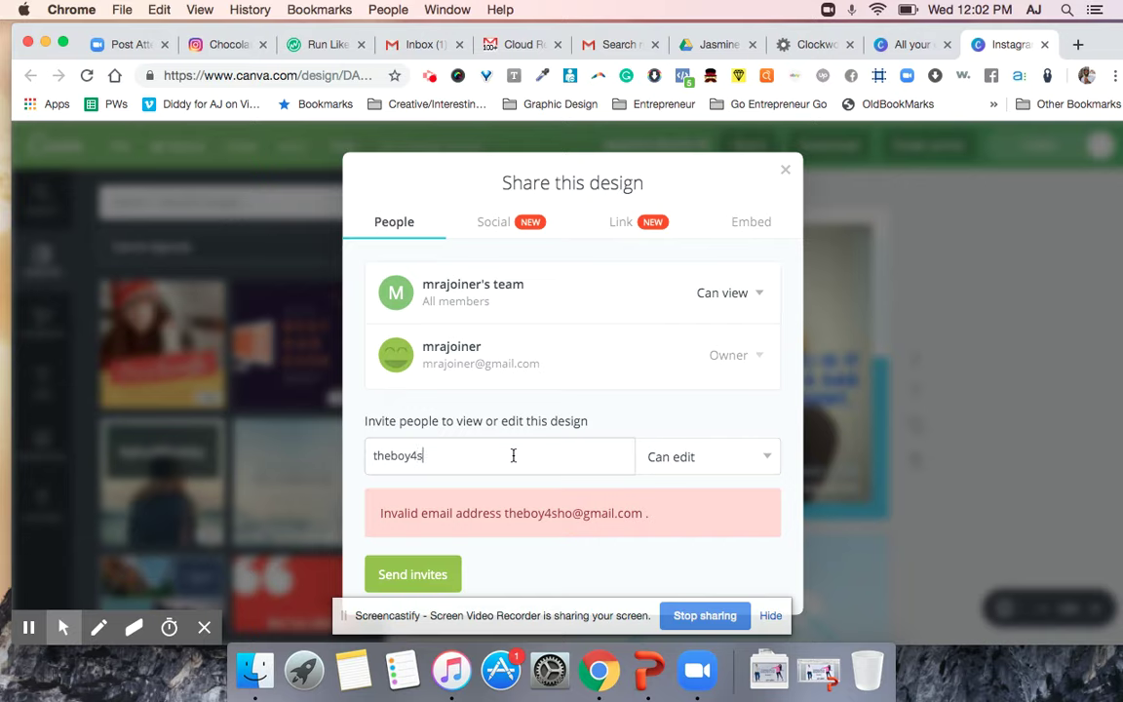
click(435, 584)
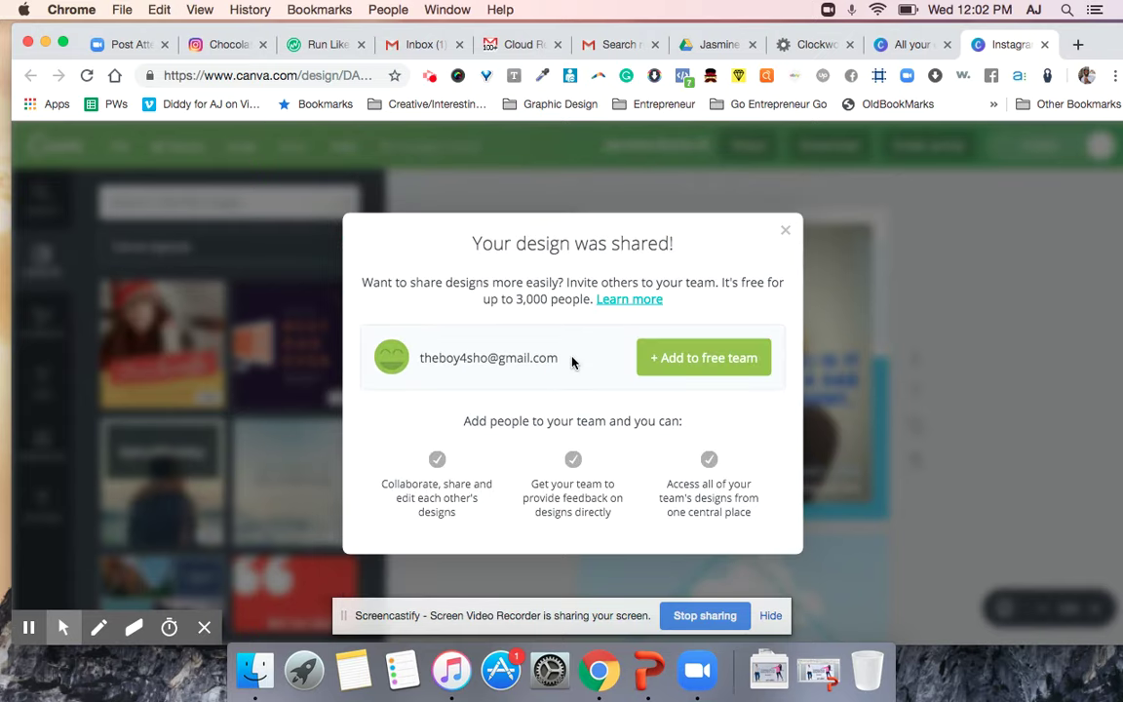
click(785, 229)
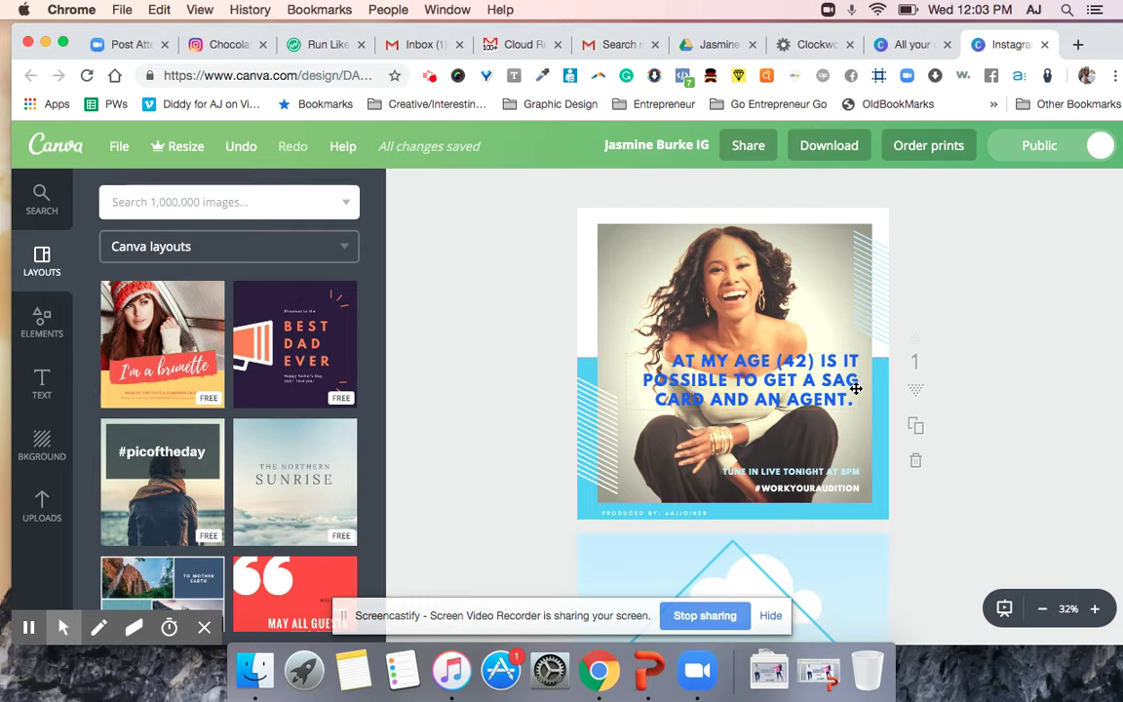
Undo the accidental changes made to the headline.
click(774, 384)
click(775, 383)
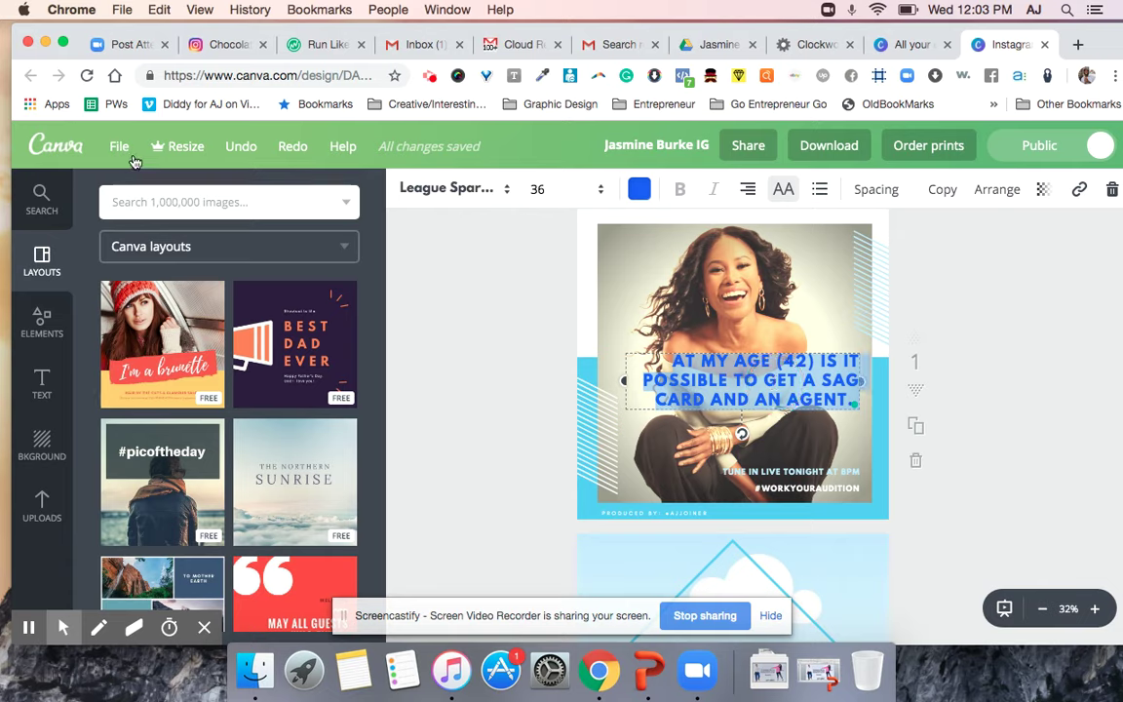
click(228, 146)
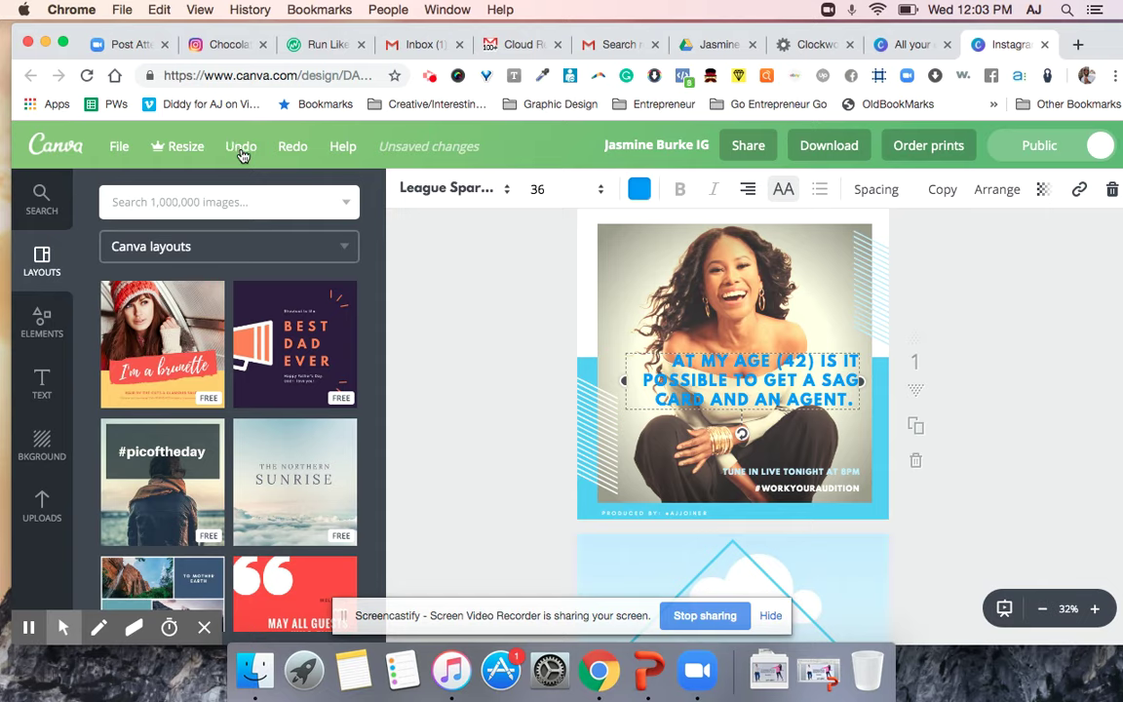
click(241, 146)
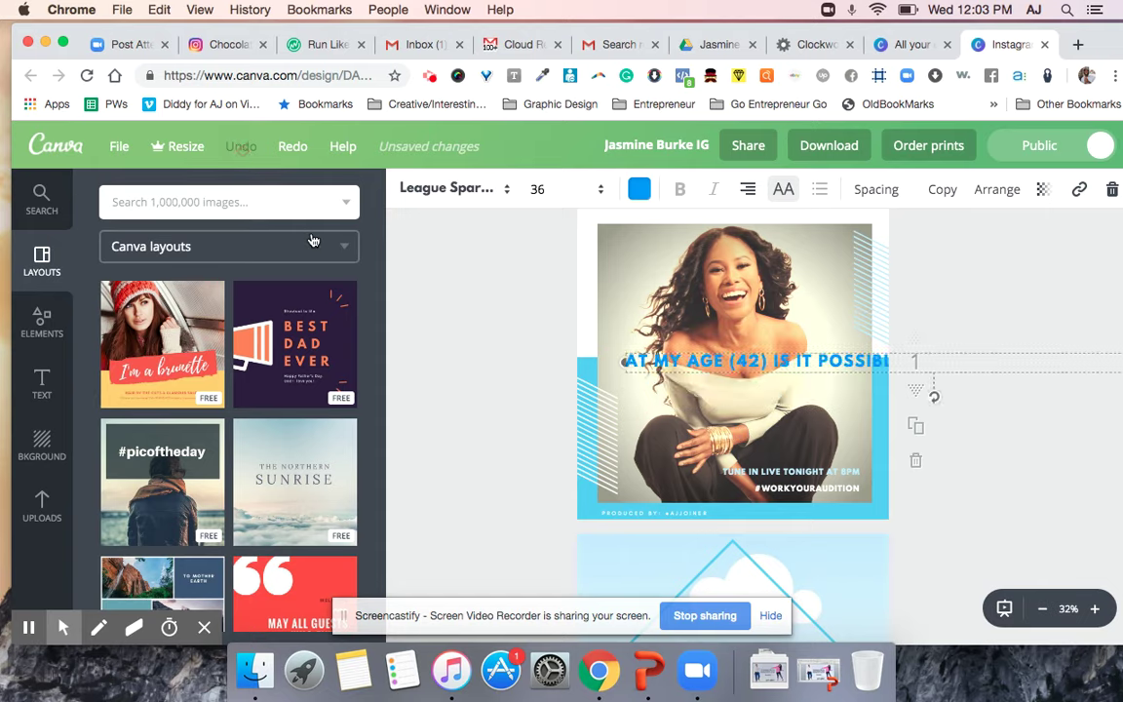
Set the headline to 'REPLACE THIS WITH THE TEXT YOU GOT FROM THE QUESTION OF THE DAY.'.
double_click(713, 363)
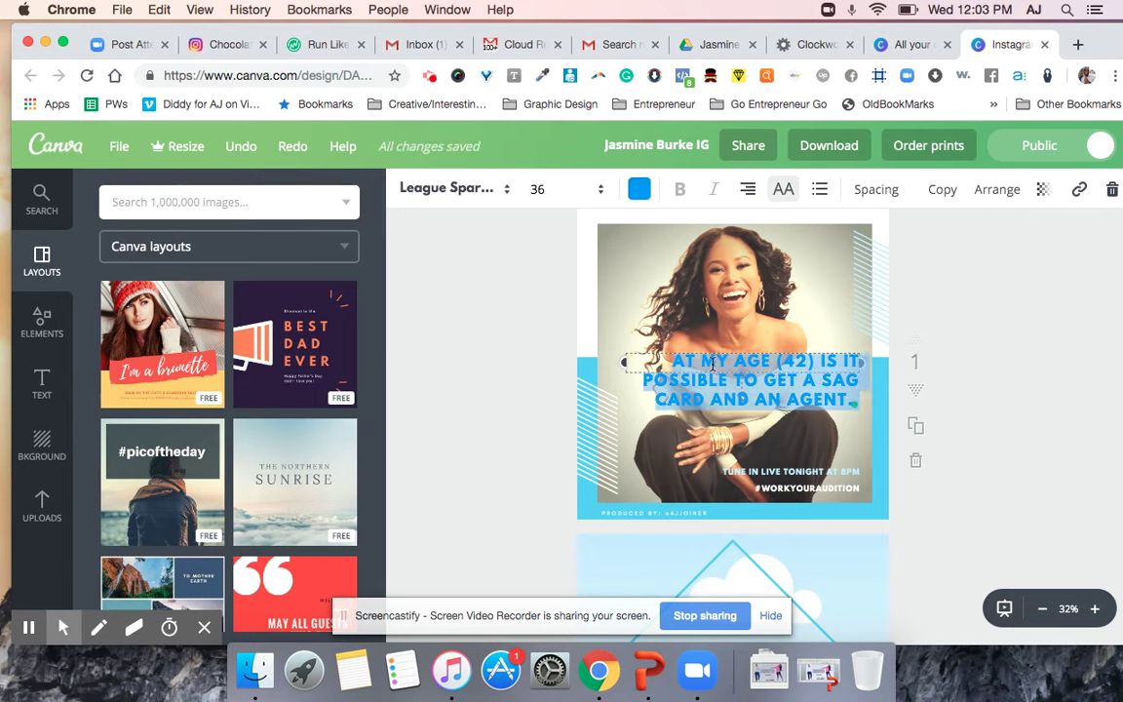
text(REPL)
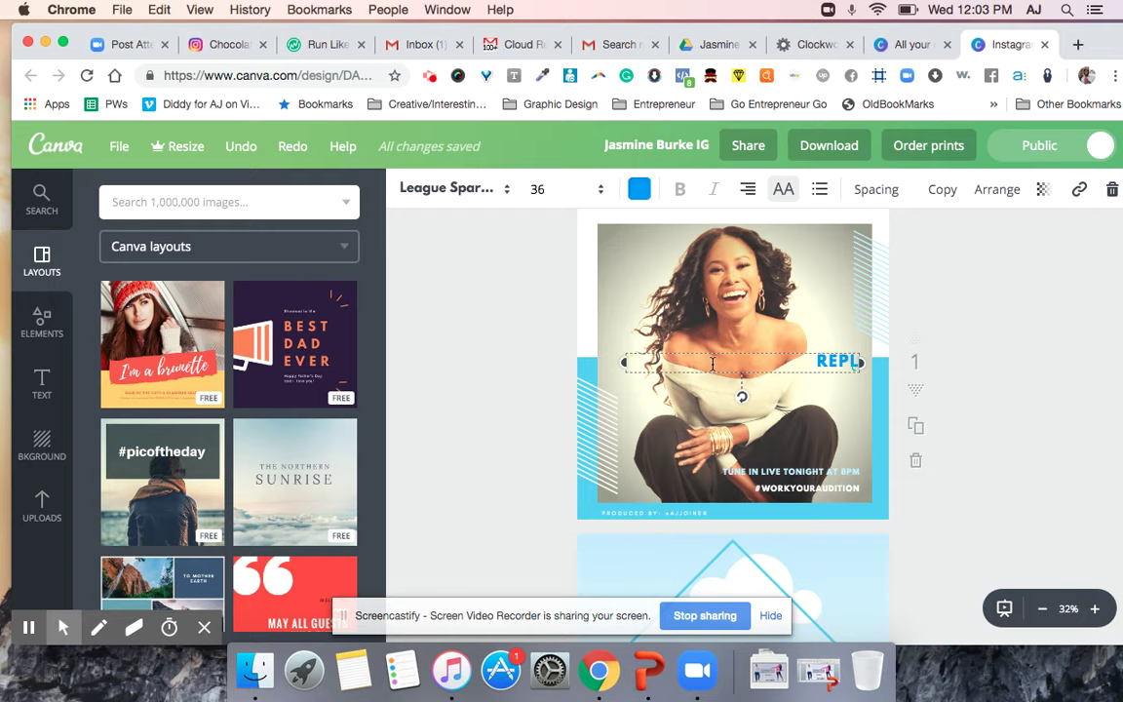
text(ACE THI)
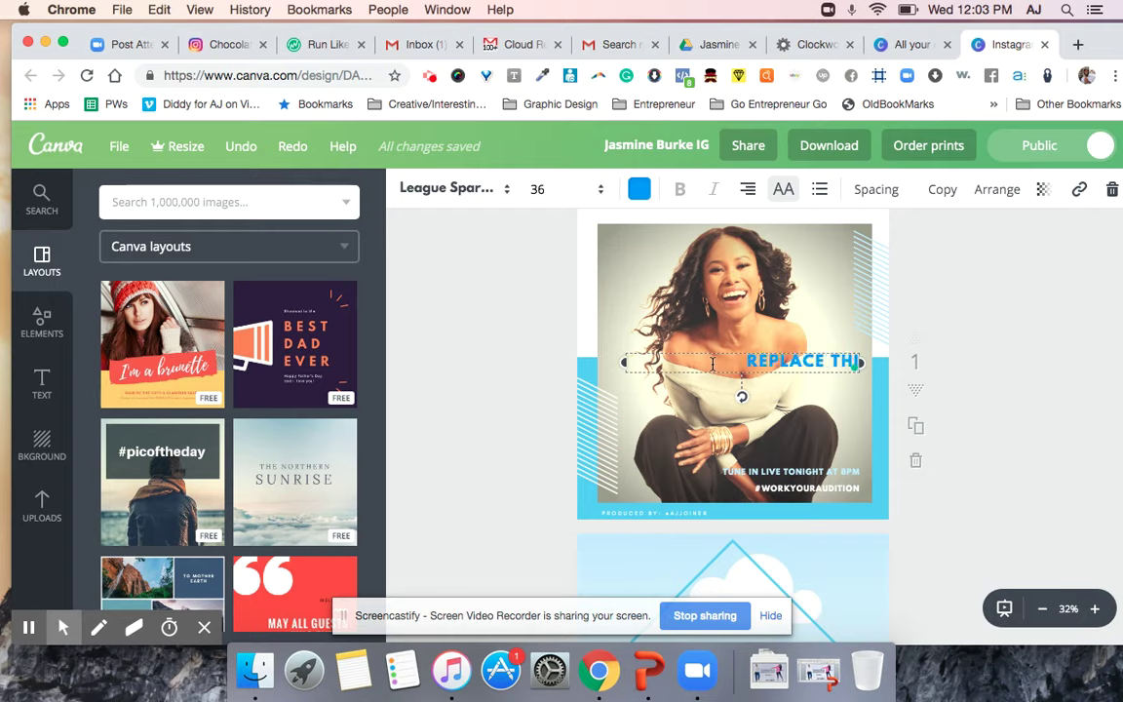
text(S W)
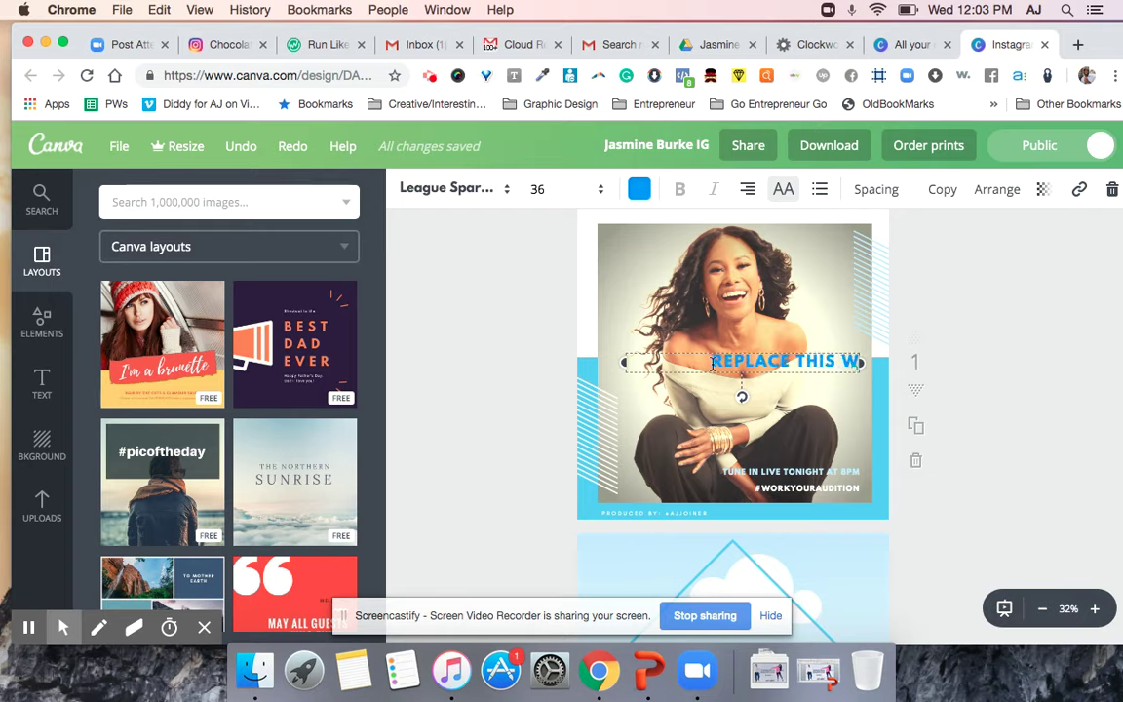
text(ITH THE TEXT Y)
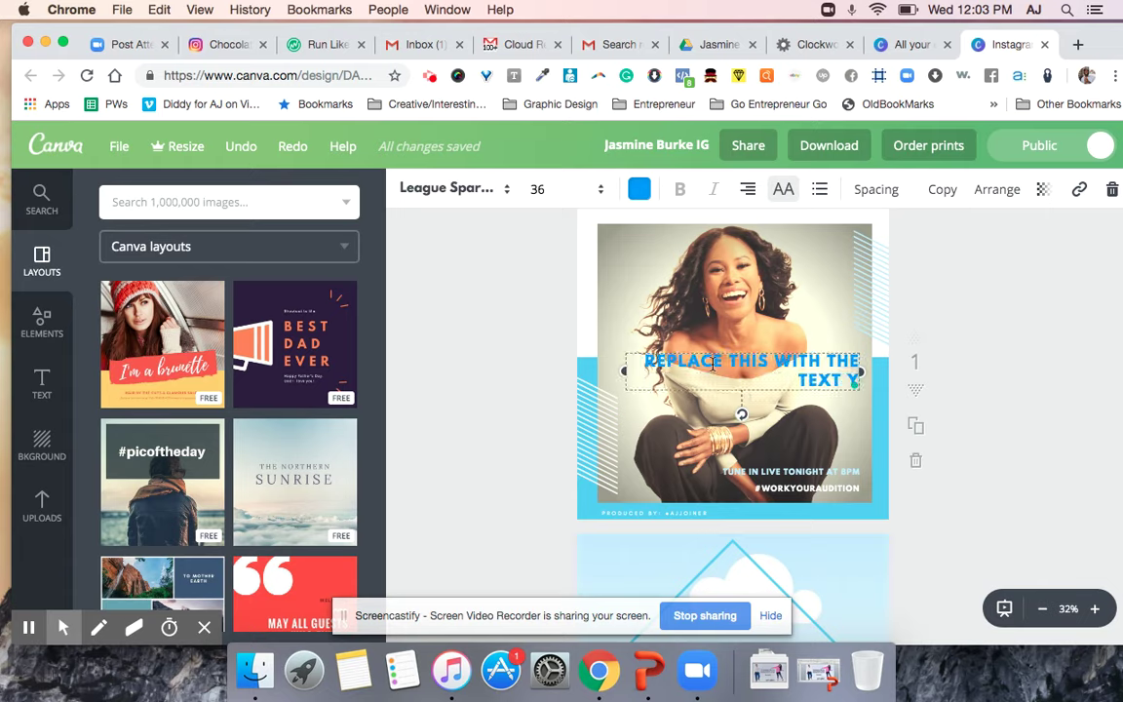
text(OU RECE)
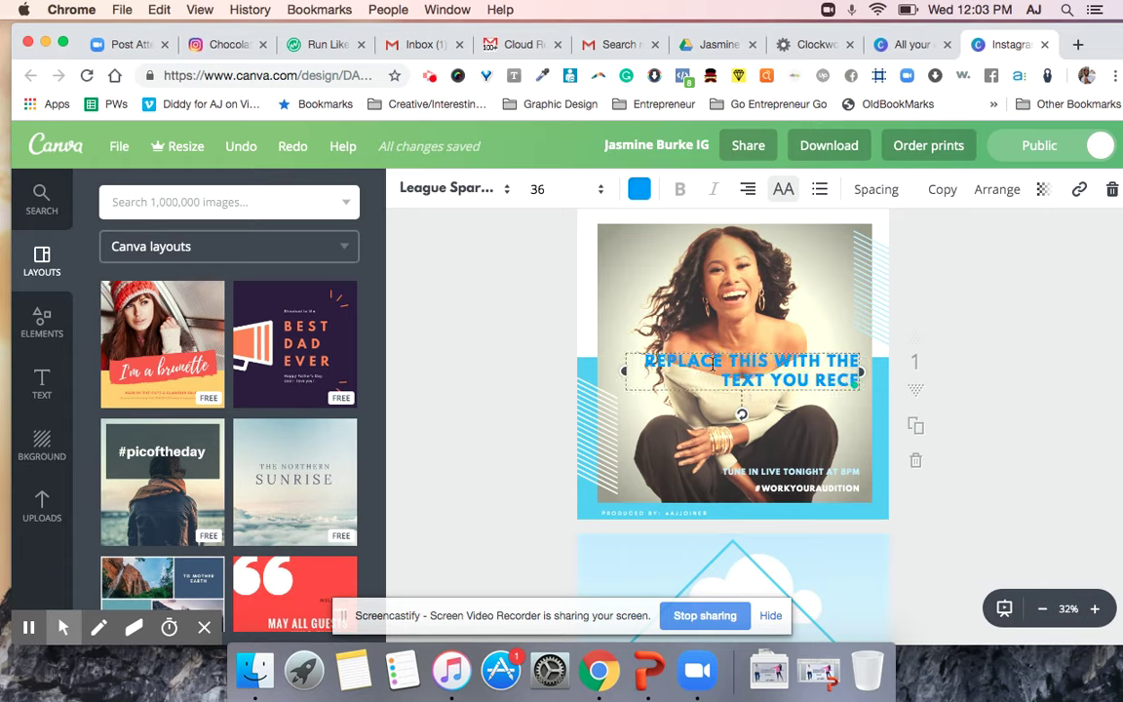
text(IVE)
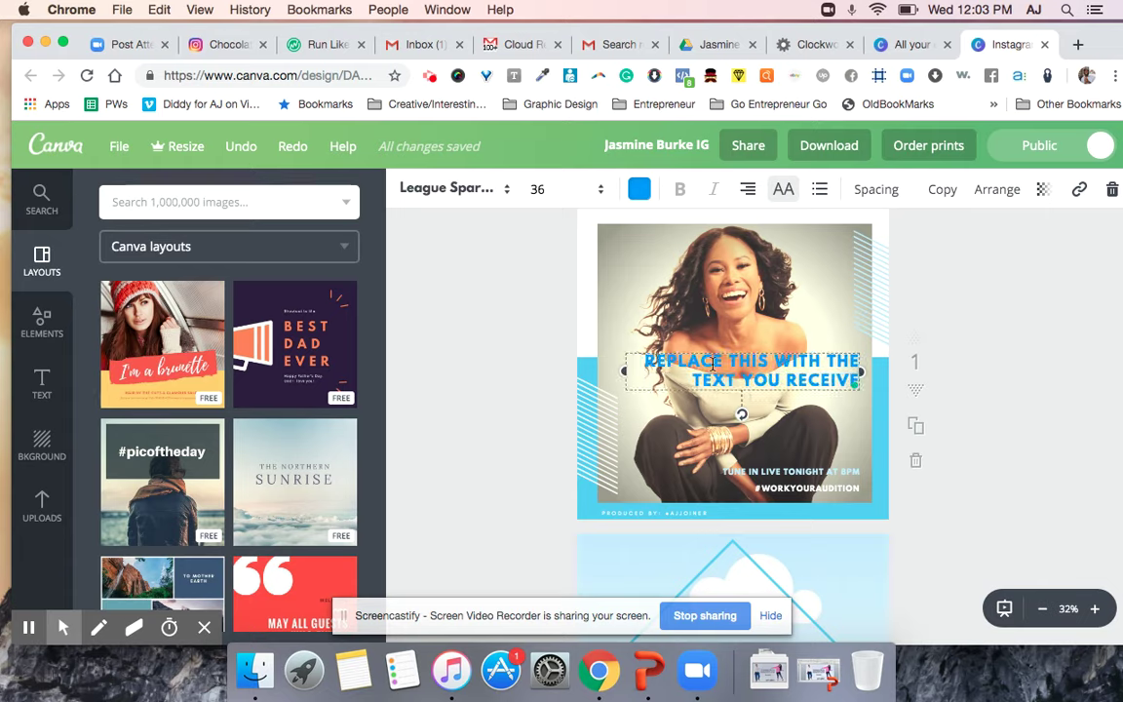
key(BackSpace)
key(BackSpace)
key(BackSpace)
key(BackSpace)
key(BackSpace)
key(BackSpace)
key(BackSpace)
text(GOT)
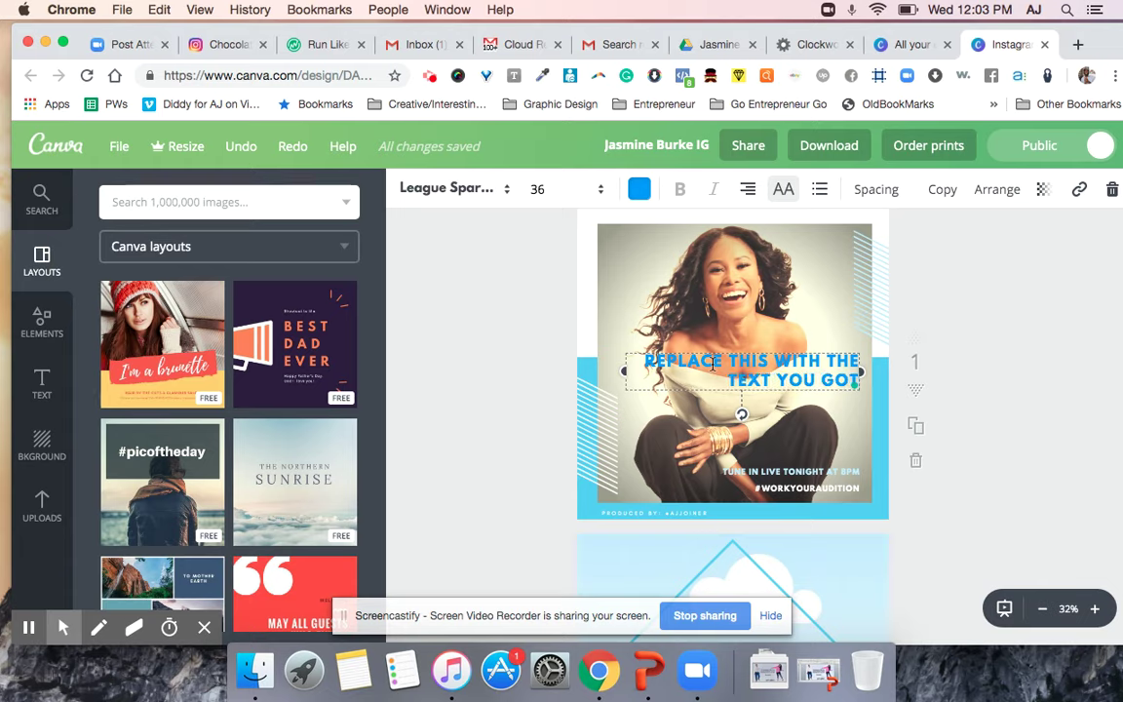
text( FROM THE QUES)
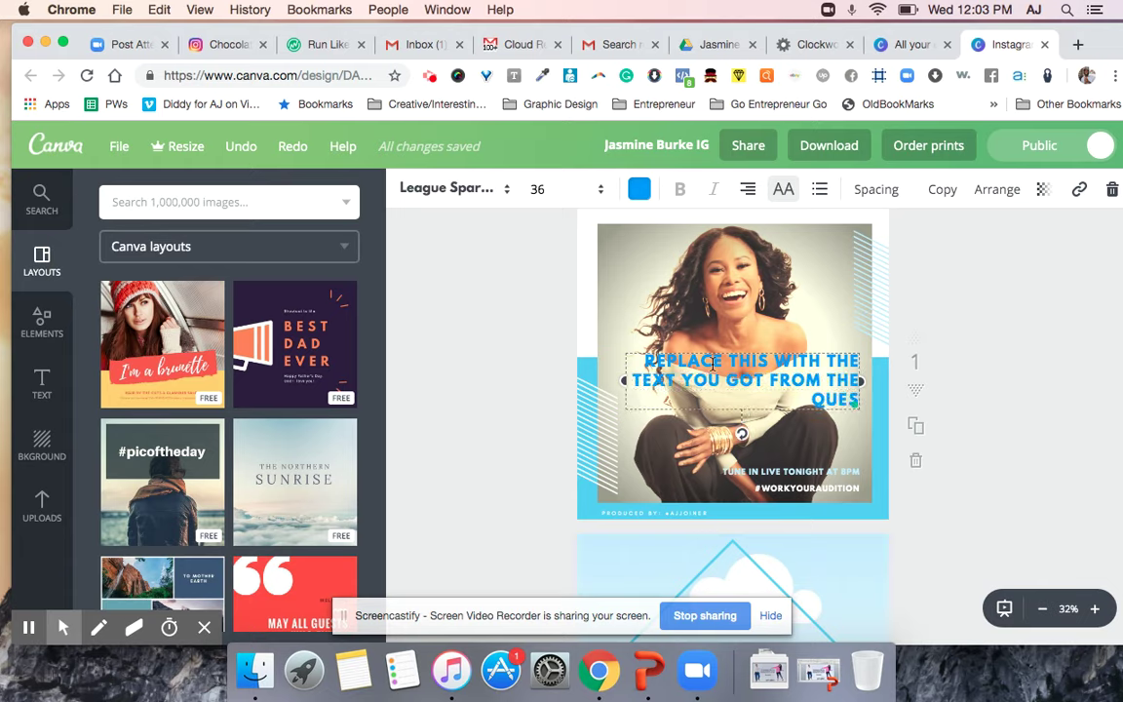
text(TION OF THE DAY.)
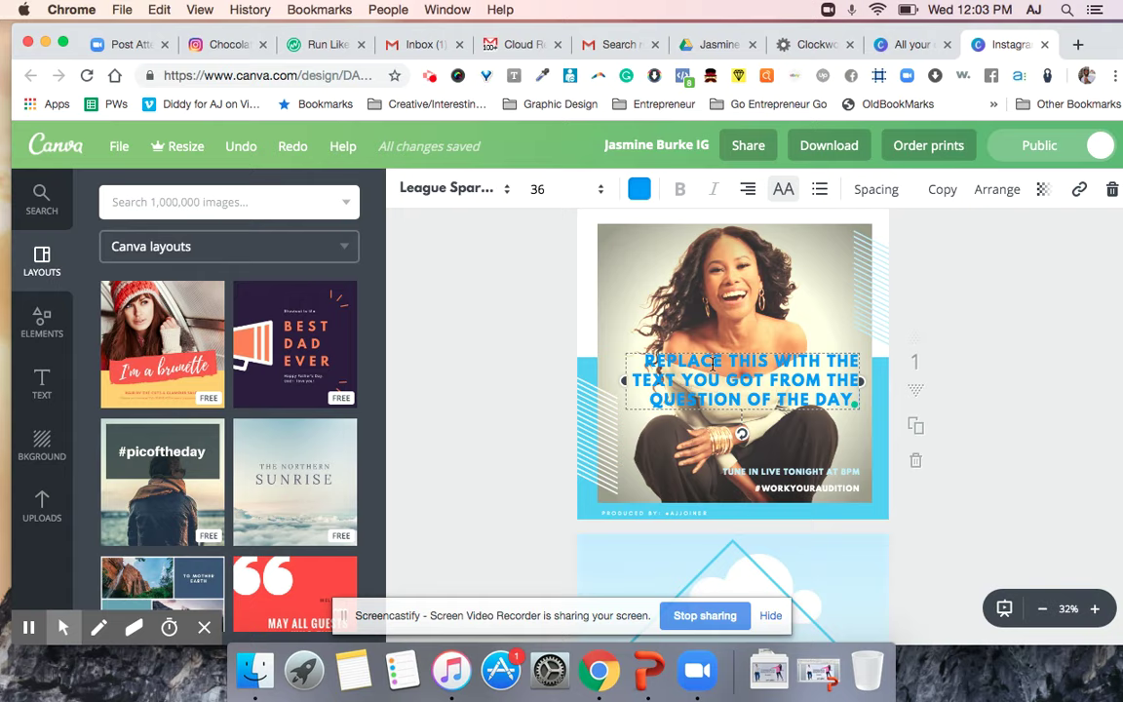
click(960, 295)
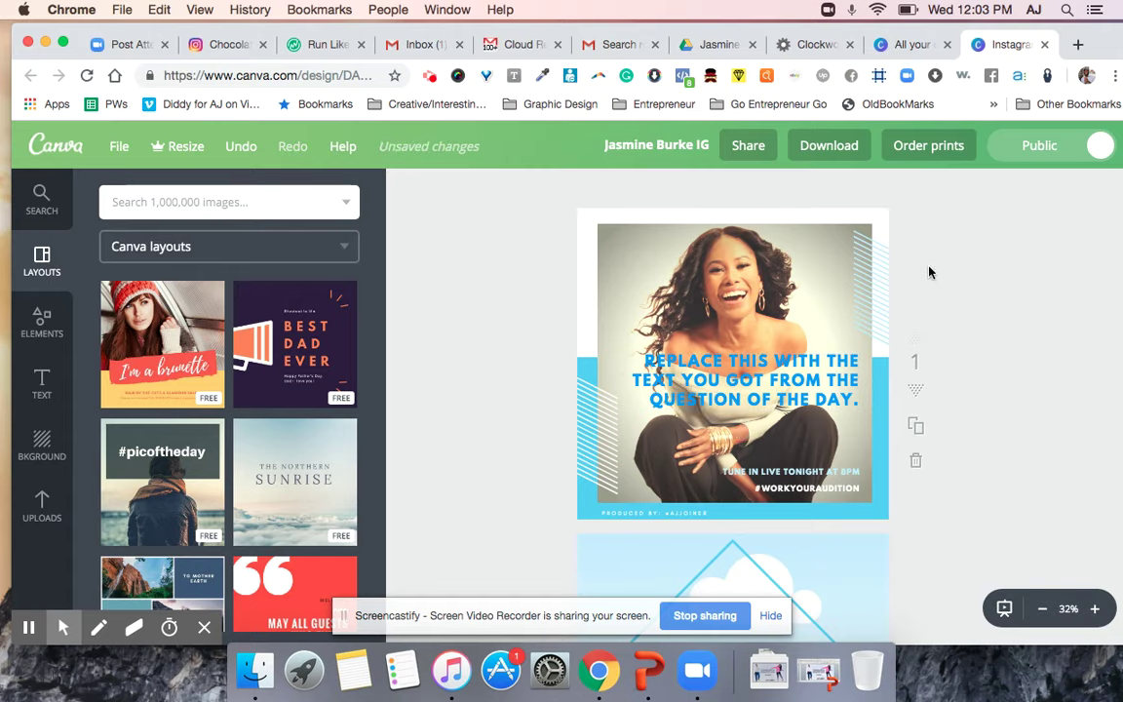